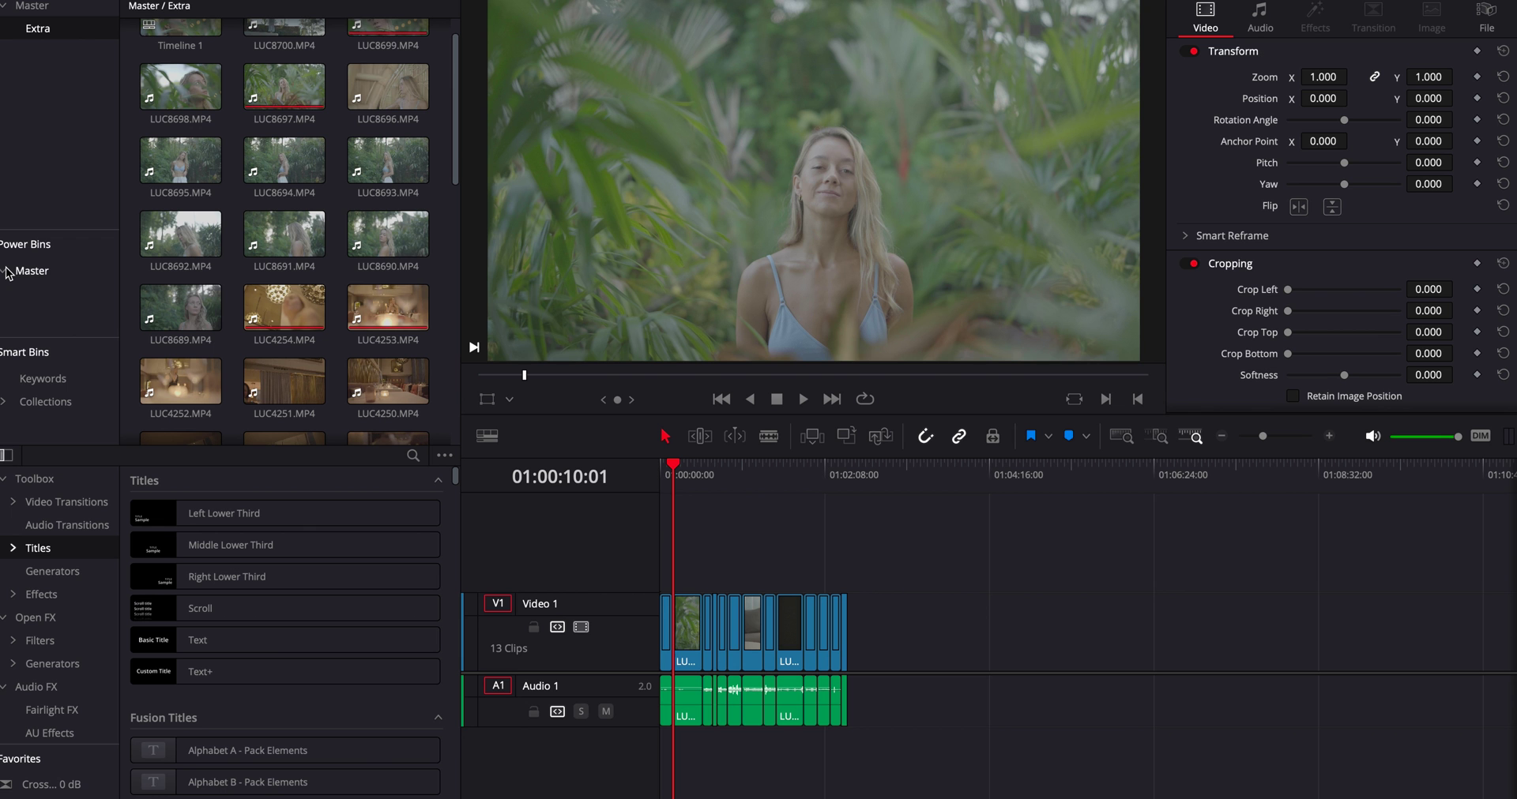
- Create a new test power bin under Master, open it, and delete it
{"action": "left_click", "coordinate": [31, 271]}
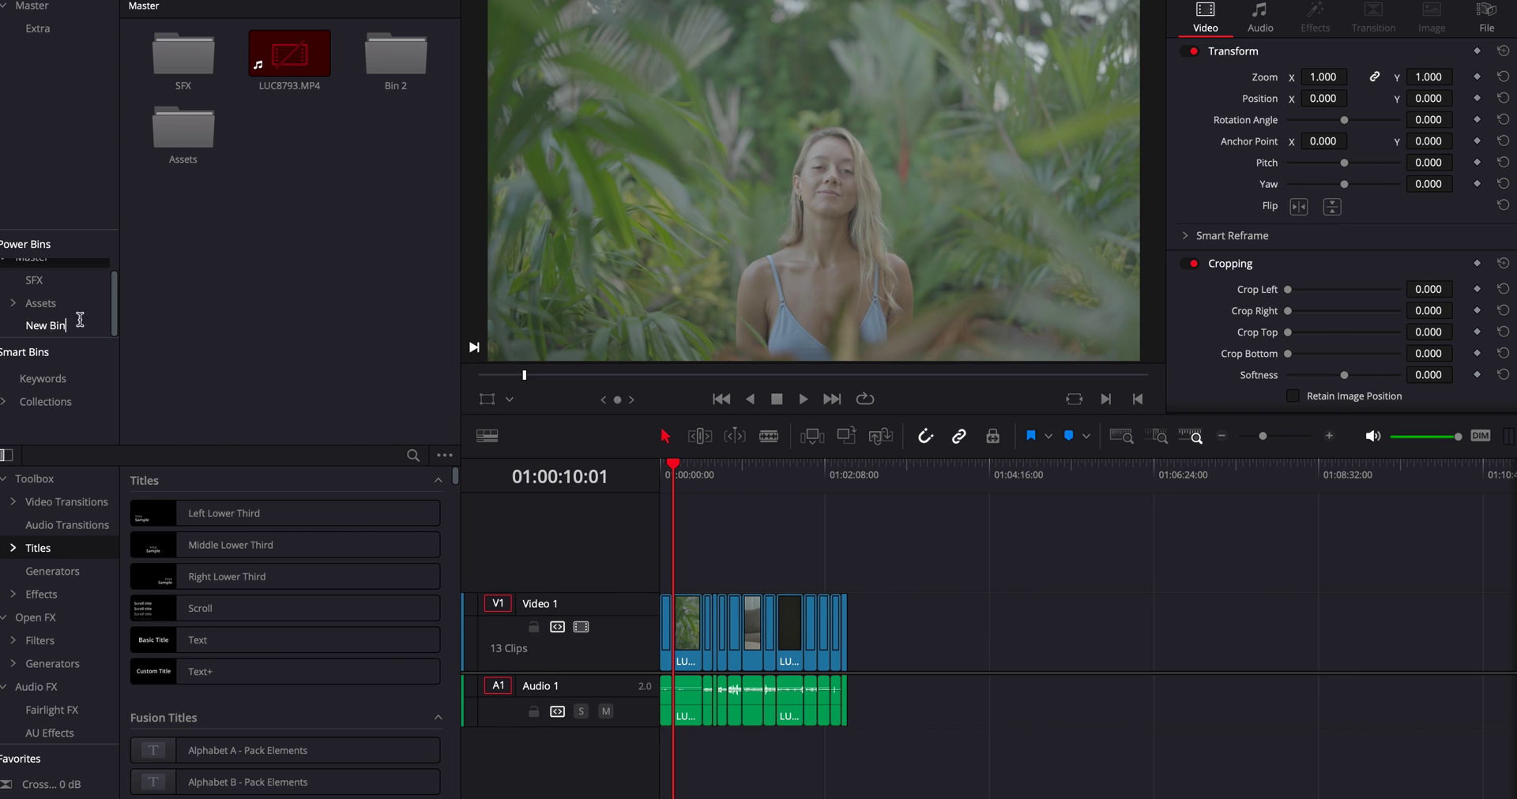
{"action": "key", "text": "Return"}
{"action": "left_click", "coordinate": [44, 326]}
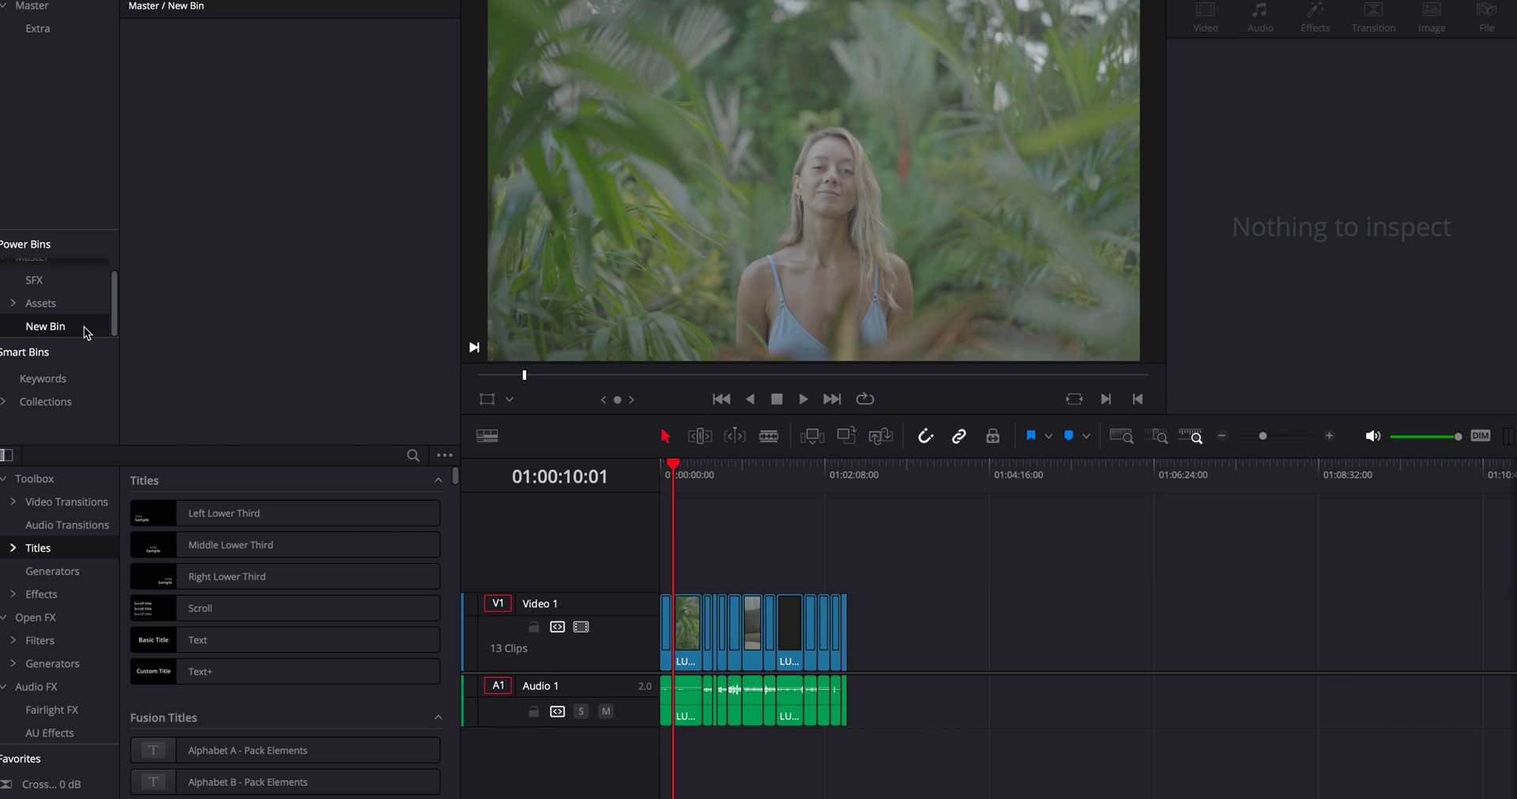
{"action": "key", "text": "Delete"}
- Open the SFX power bin and search its sounds for 'whoo'
{"action": "left_click", "coordinate": [44, 294]}
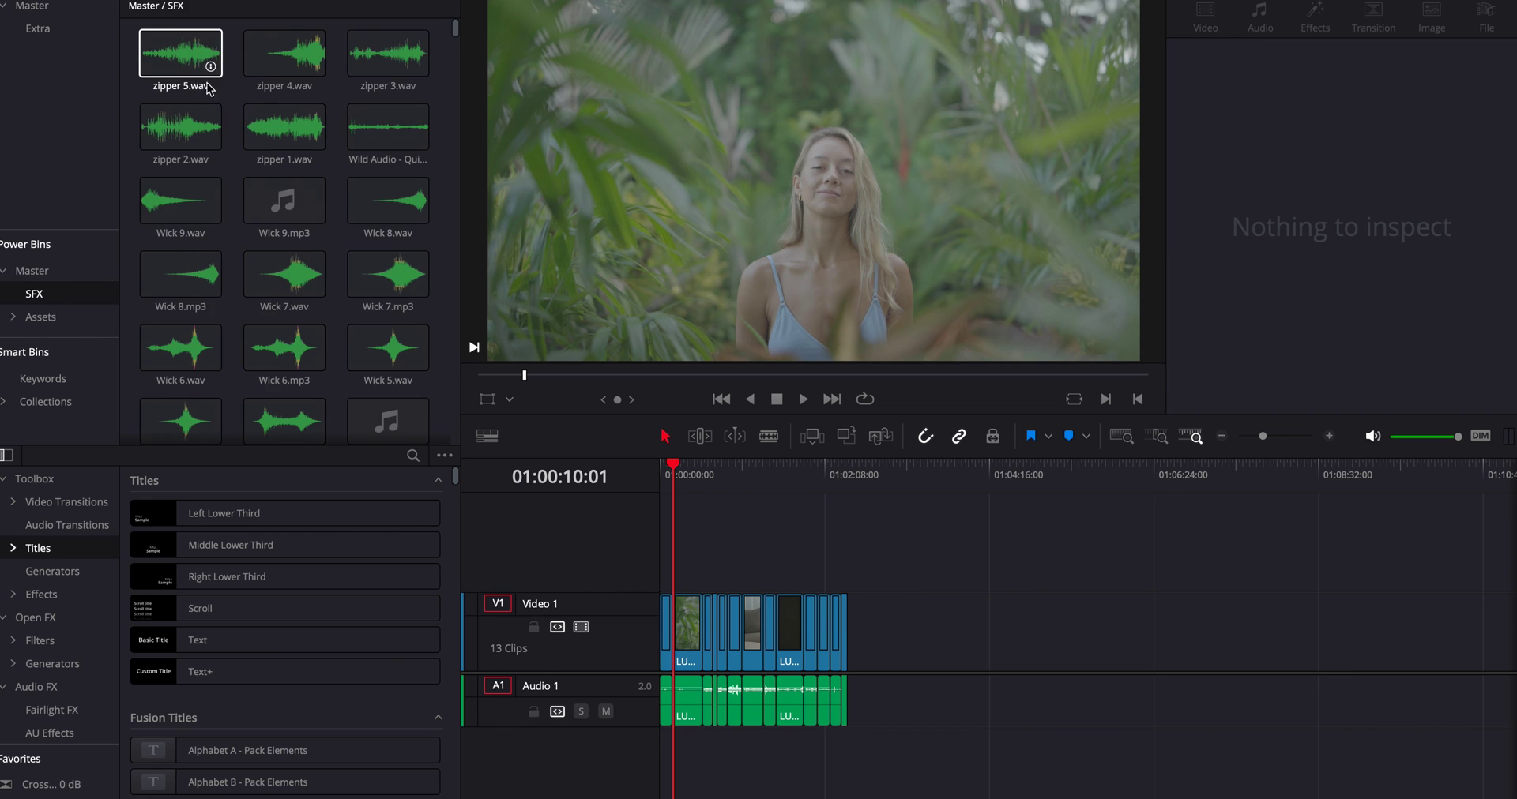
{"action": "scroll", "coordinate": [244, 268], "scroll_direction": "down", "scroll_amount": 1}
{"action": "scroll", "coordinate": [239, 269], "scroll_direction": "up", "scroll_amount": 1}
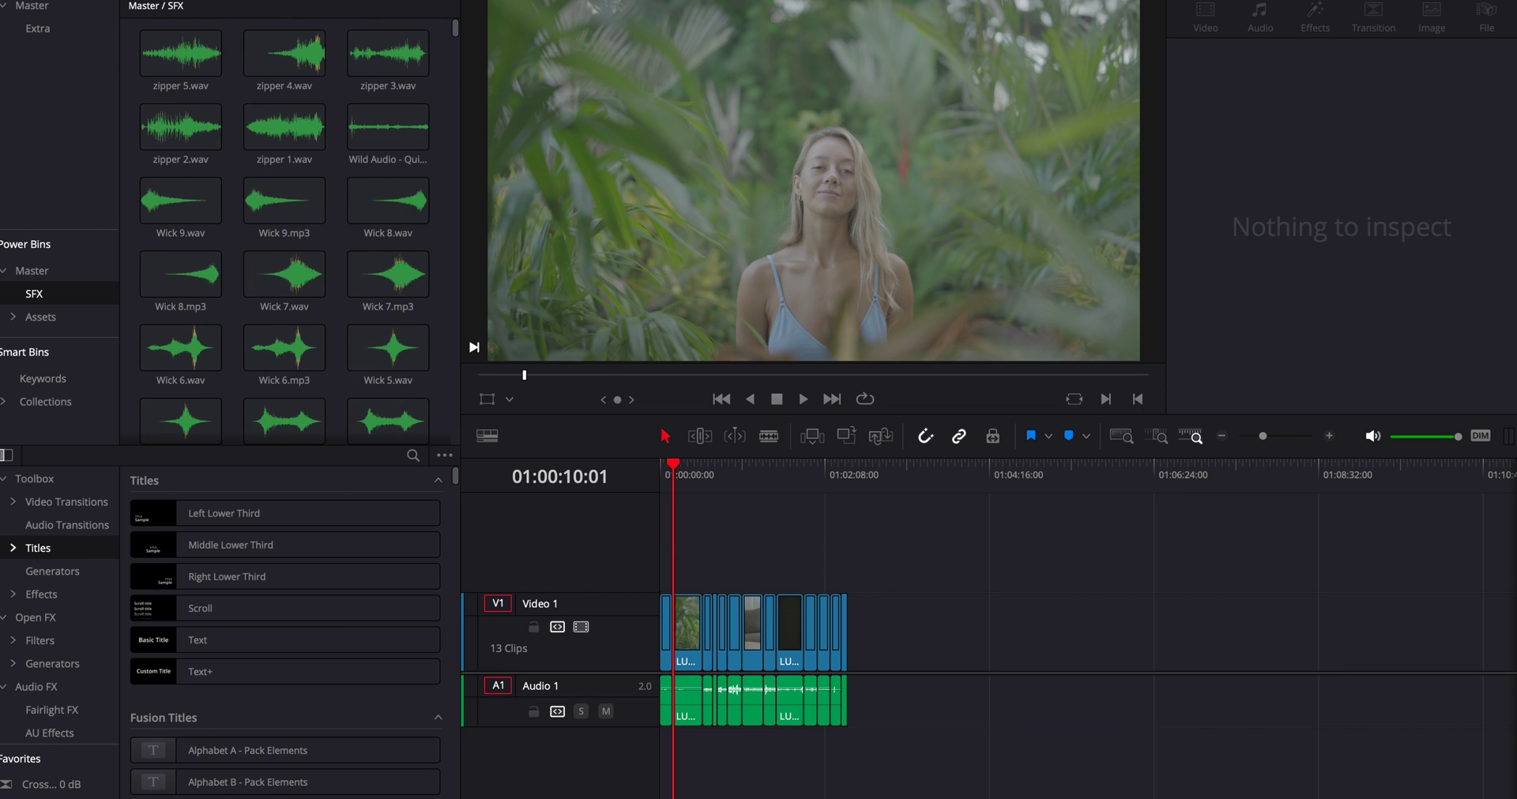
{"action": "key", "text": "ctrl+f"}
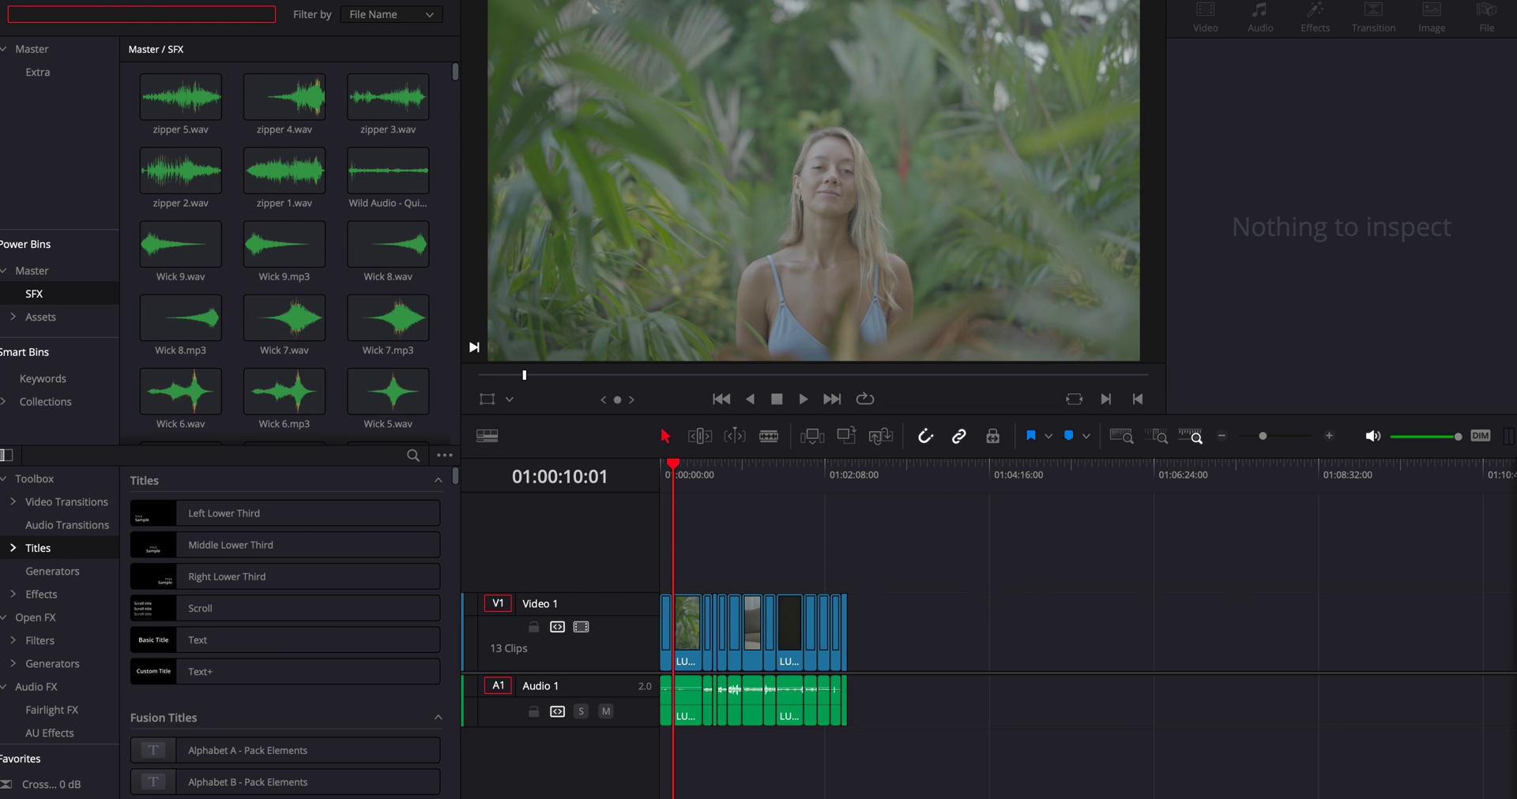
{"action": "type", "text": "whoo"}
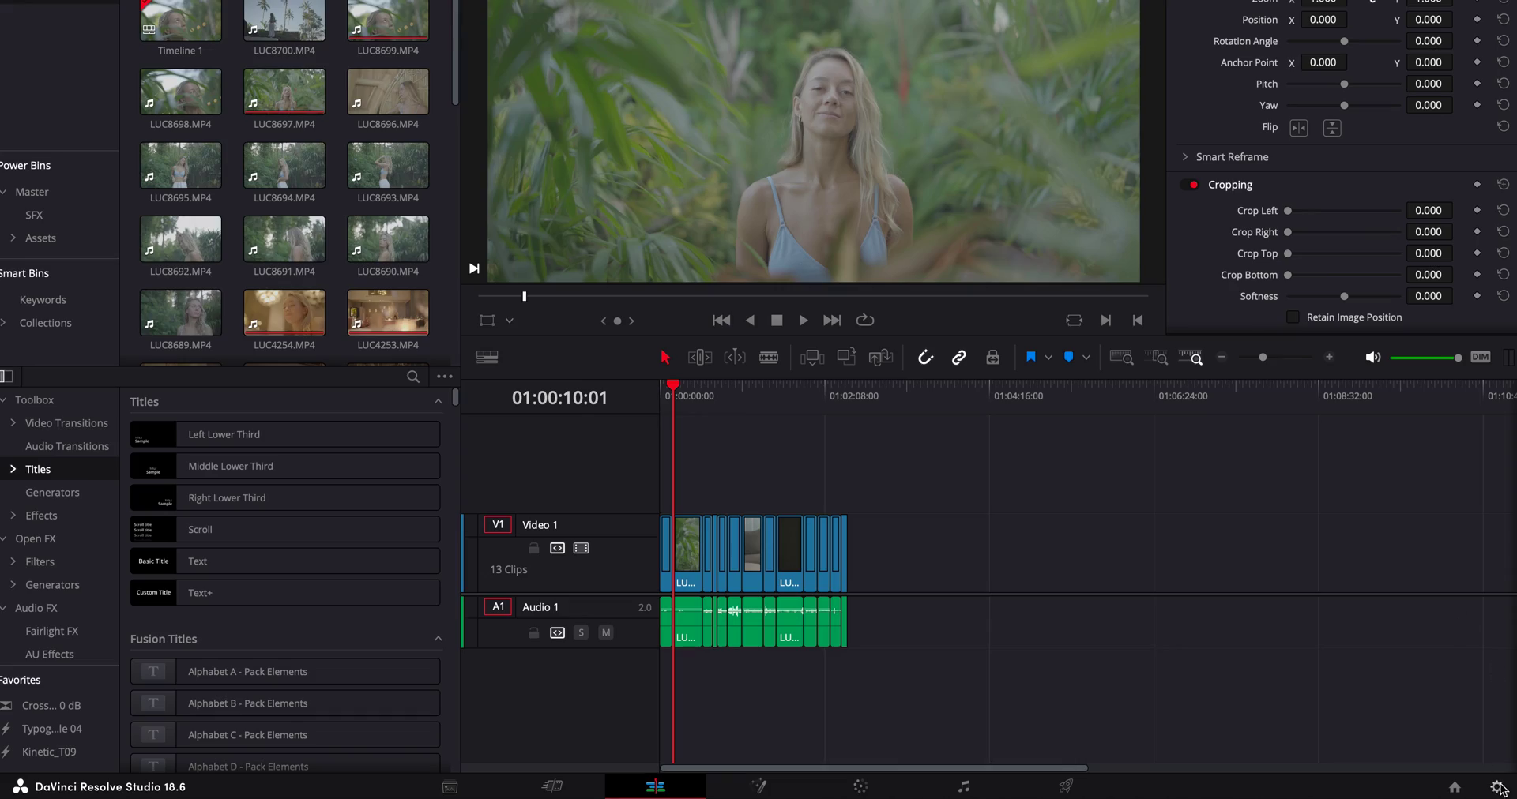
- Review Project Settings' Color Management page and preset menu, then cancel without saving
{"action": "left_click", "coordinate": [1497, 788]}
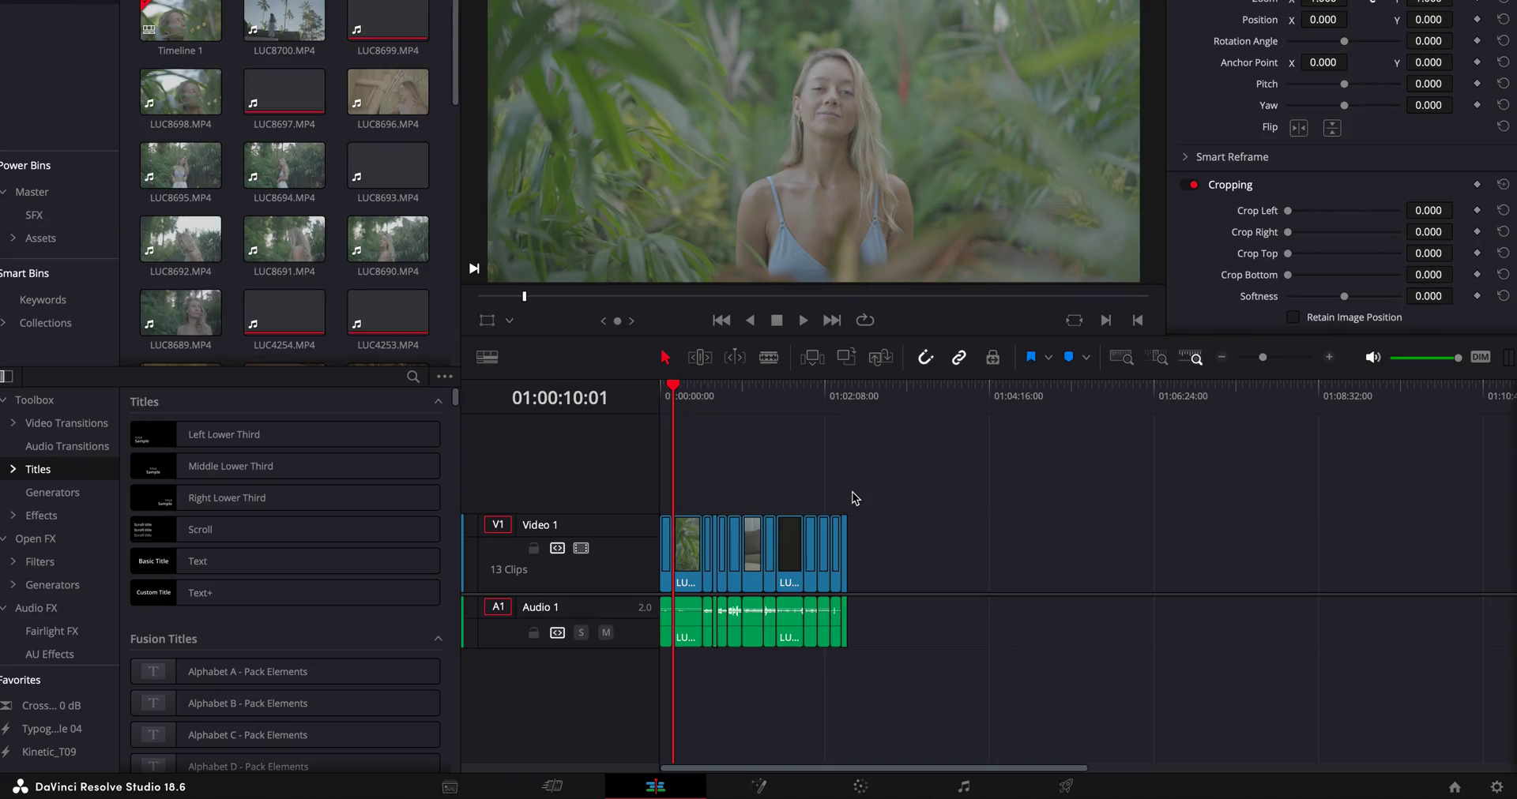
{"action": "left_click", "coordinate": [1497, 787]}
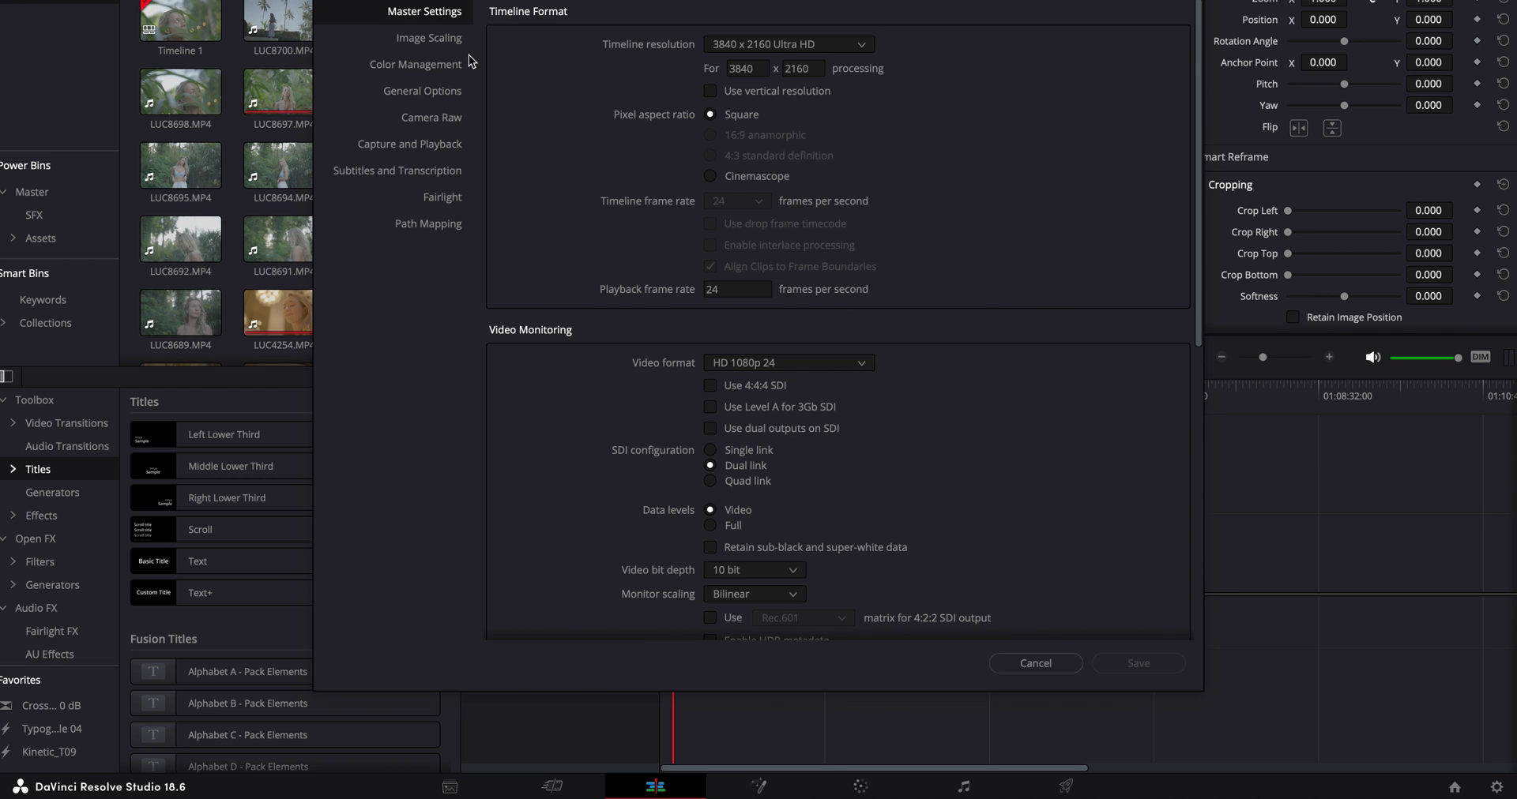
{"action": "left_click", "coordinate": [430, 66]}
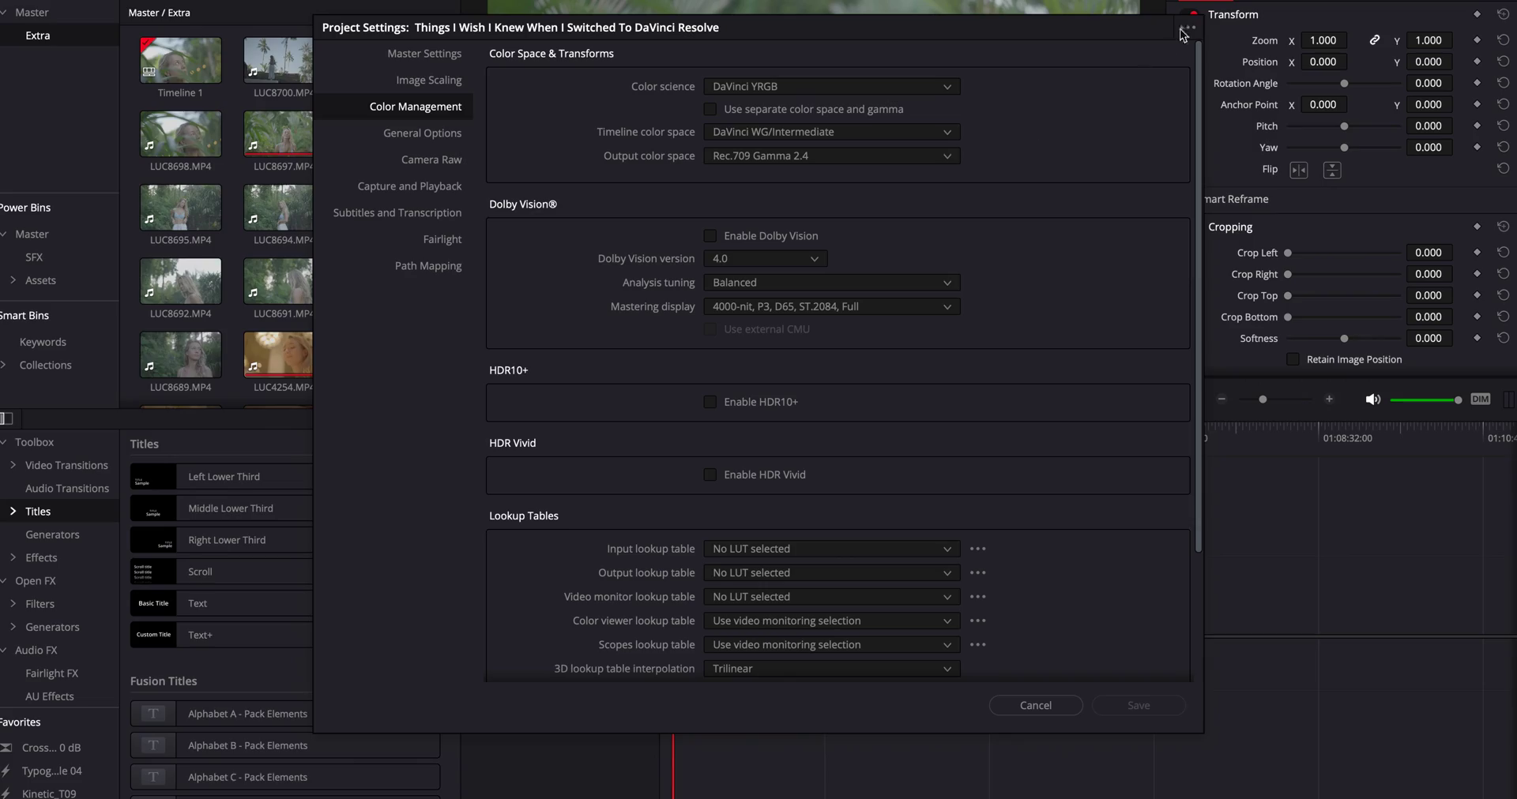
{"action": "left_click", "coordinate": [1186, 30]}
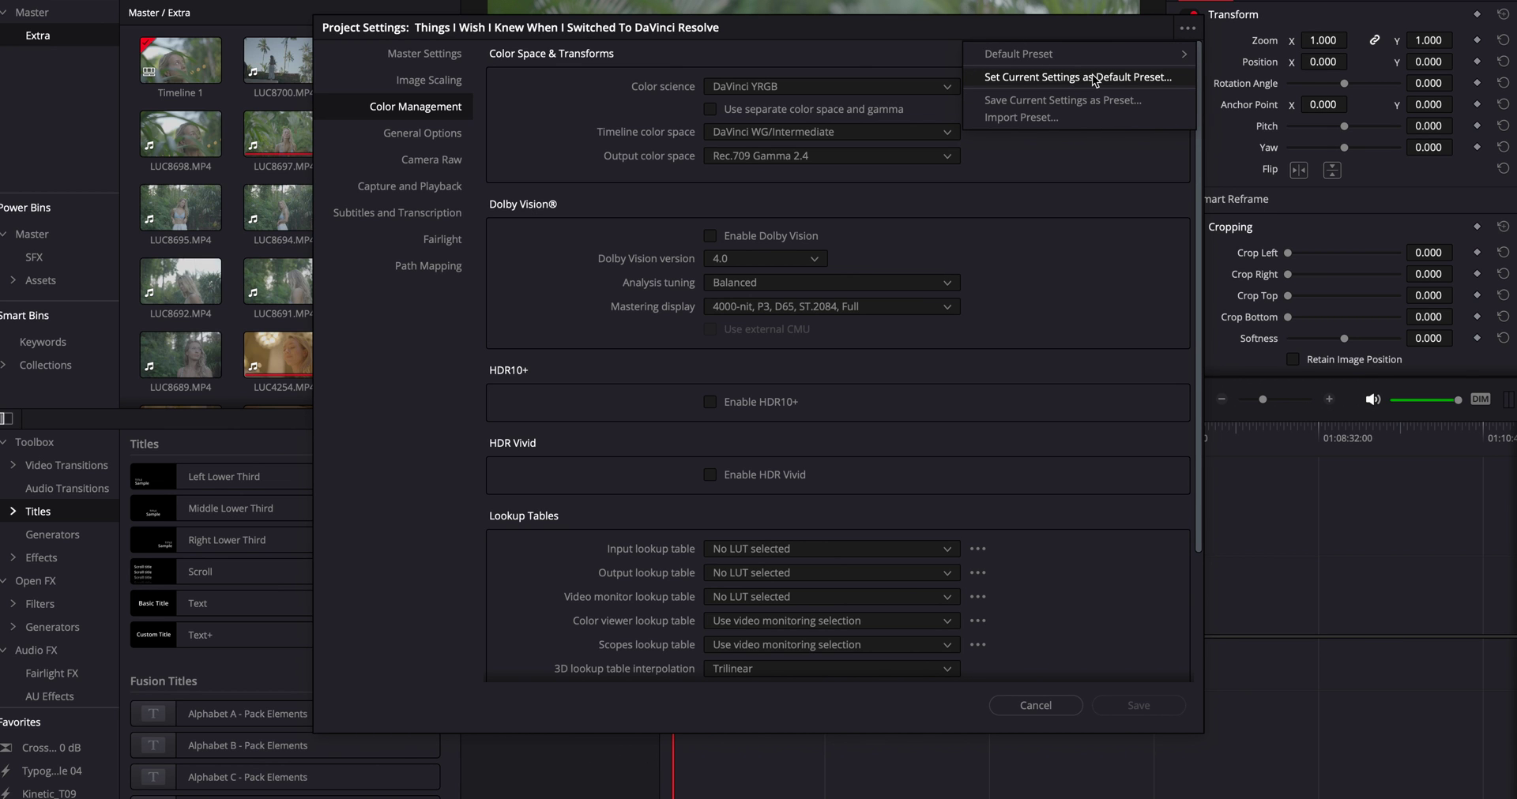
{"action": "left_click", "coordinate": [1090, 177]}
{"action": "left_click", "coordinate": [1045, 705]}
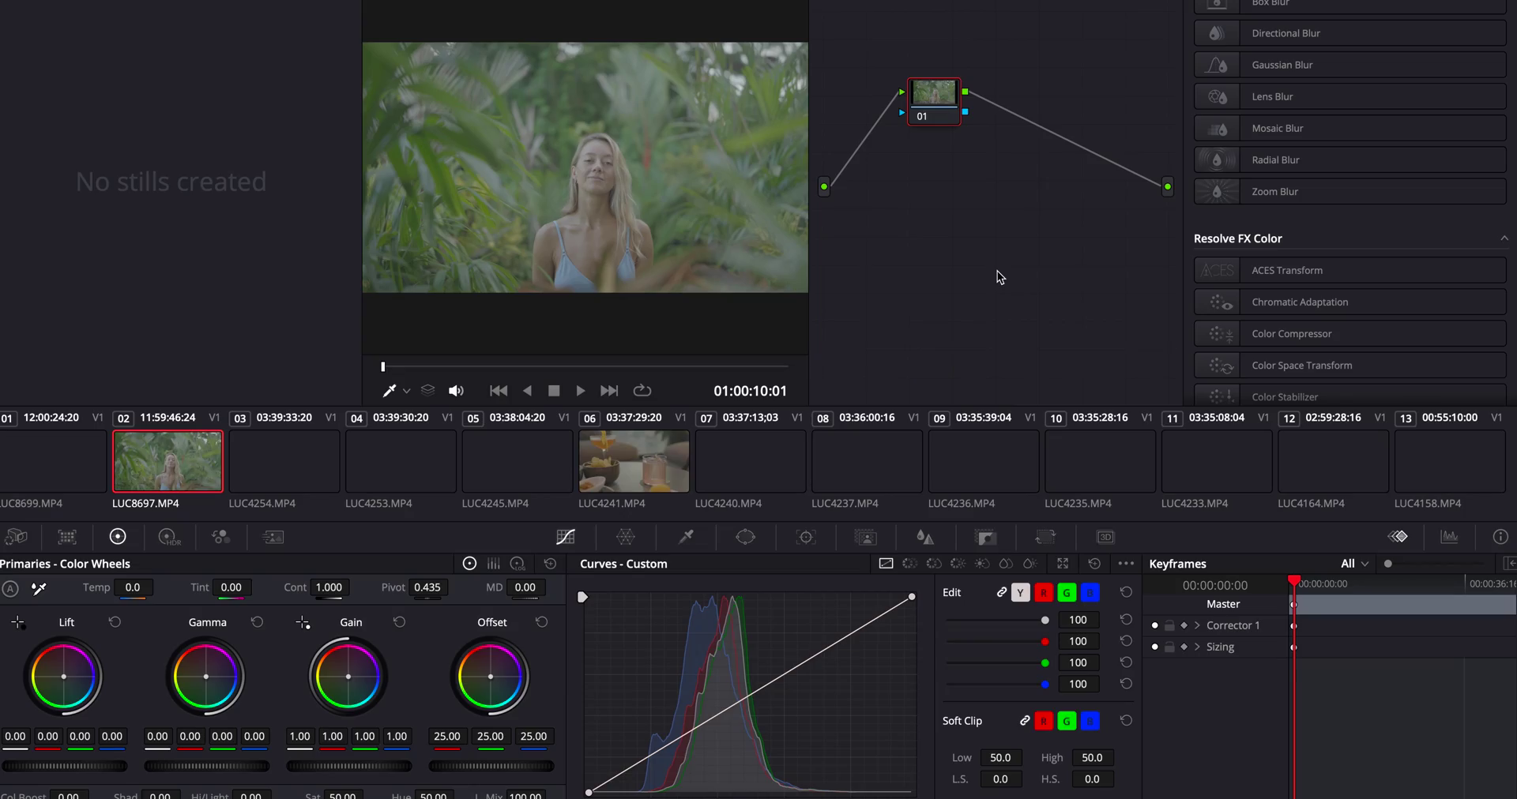
- Add a serial node, label both nodes 'cst', and apply Color Space Transform to each
{"action": "key", "text": "alt+s"}
{"action": "type", "text": "cst"}
{"action": "left_click", "coordinate": [1018, 93]}
{"action": "type", "text": "cst"}
{"action": "left_click_drag", "start_coordinate": [1025, 90], "coordinate": [1076, 90]}
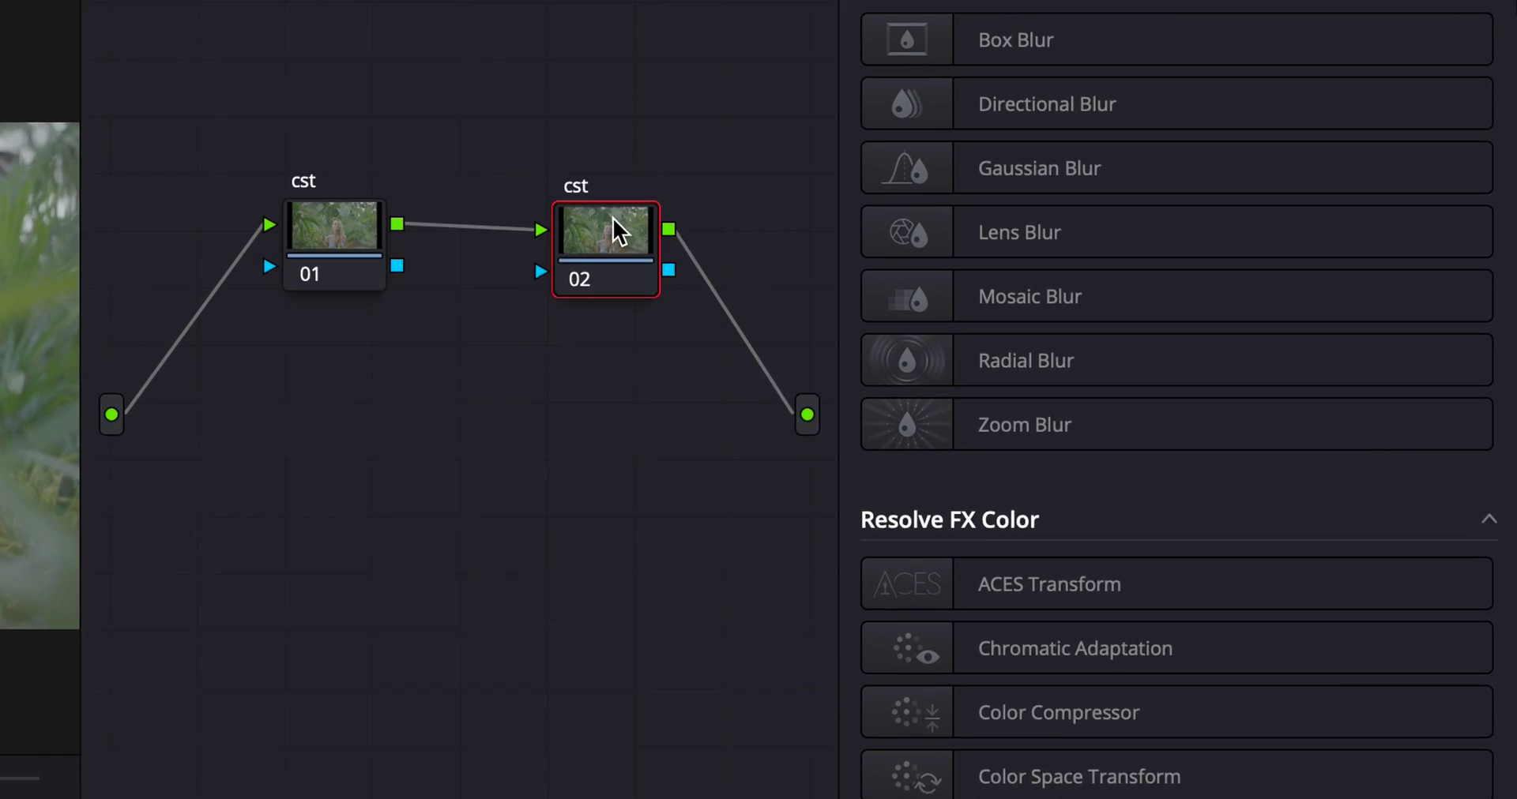
{"action": "left_click_drag", "start_coordinate": [1079, 777], "coordinate": [616, 253]}
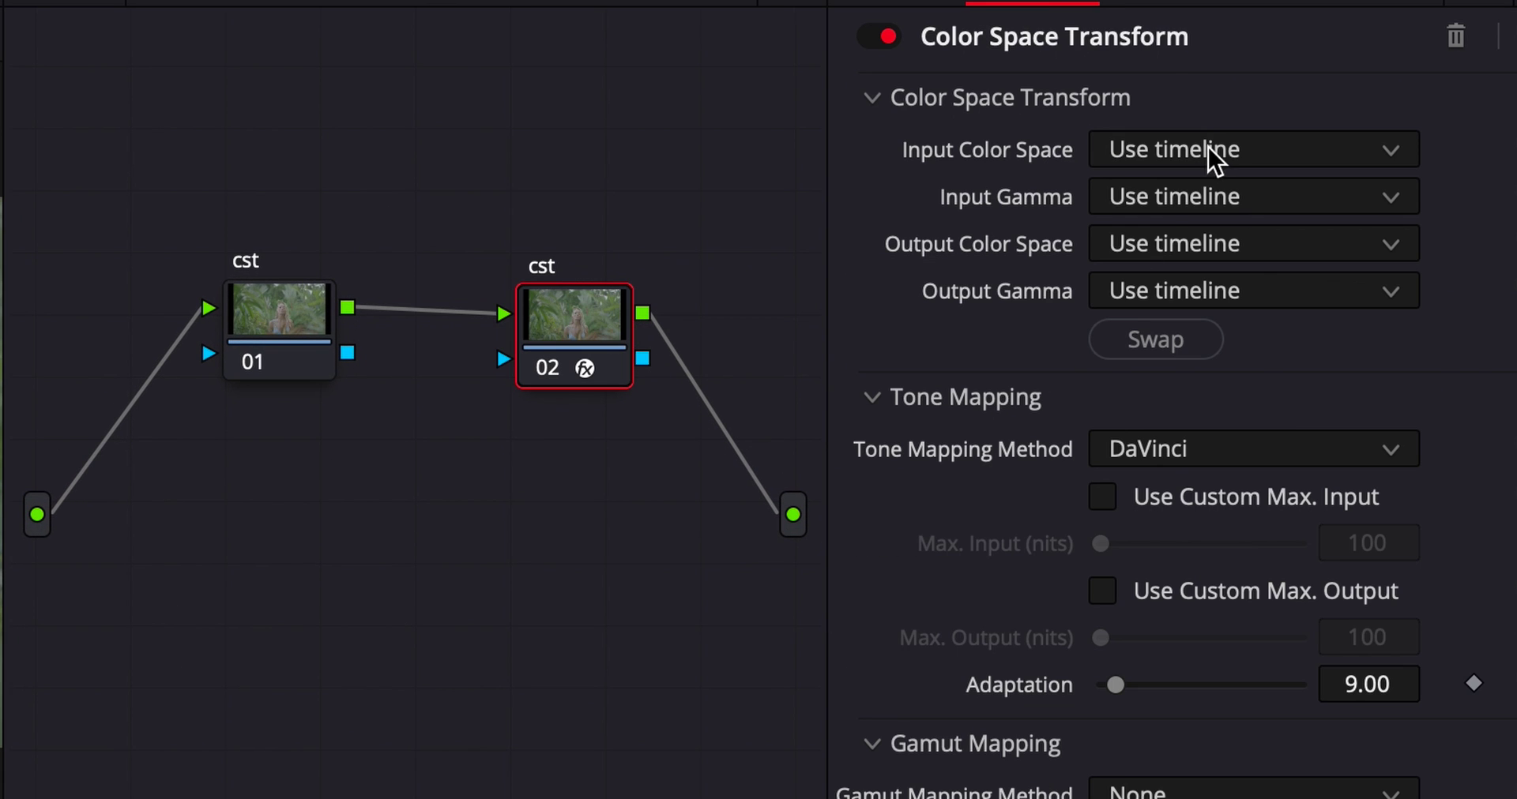
{"action": "left_click", "coordinate": [305, 328]}
{"action": "left_click_drag", "start_coordinate": [1083, 790], "coordinate": [266, 313]}
- Set the first cst from Sony S-Gamut3.Cine/S-Log3 to DaVinci Wide Gamut/Intermediate
{"action": "left_click", "coordinate": [1189, 149]}
{"action": "scroll", "coordinate": [1177, 474], "scroll_direction": "down", "scroll_amount": 10}
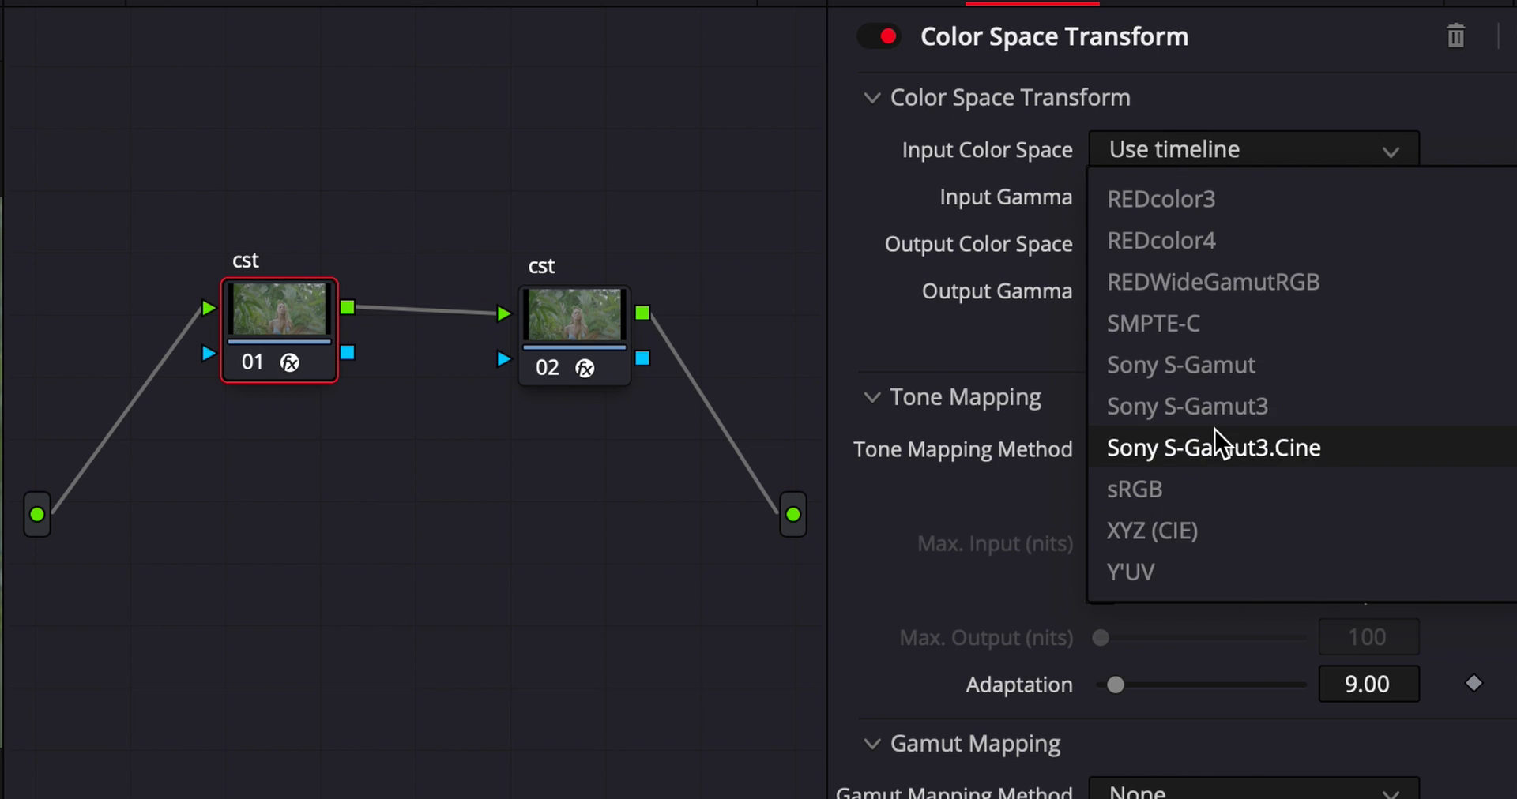
{"action": "left_click", "coordinate": [1217, 446]}
{"action": "left_click", "coordinate": [1208, 195]}
{"action": "scroll", "coordinate": [1146, 440], "scroll_direction": "down", "scroll_amount": 15}
{"action": "scroll", "coordinate": [1185, 447], "scroll_direction": "up", "scroll_amount": 3}
{"action": "left_click", "coordinate": [1236, 530]}
{"action": "left_click", "coordinate": [1234, 247]}
{"action": "scroll", "coordinate": [1235, 585], "scroll_direction": "down", "scroll_amount": 3}
{"action": "scroll", "coordinate": [1175, 600], "scroll_direction": "up", "scroll_amount": 2}
{"action": "left_click", "coordinate": [1185, 711]}
{"action": "left_click", "coordinate": [1201, 251]}
{"action": "left_click", "coordinate": [1189, 253]}
{"action": "left_click", "coordinate": [1173, 291]}
{"action": "scroll", "coordinate": [1177, 494], "scroll_direction": "down", "scroll_amount": 20}
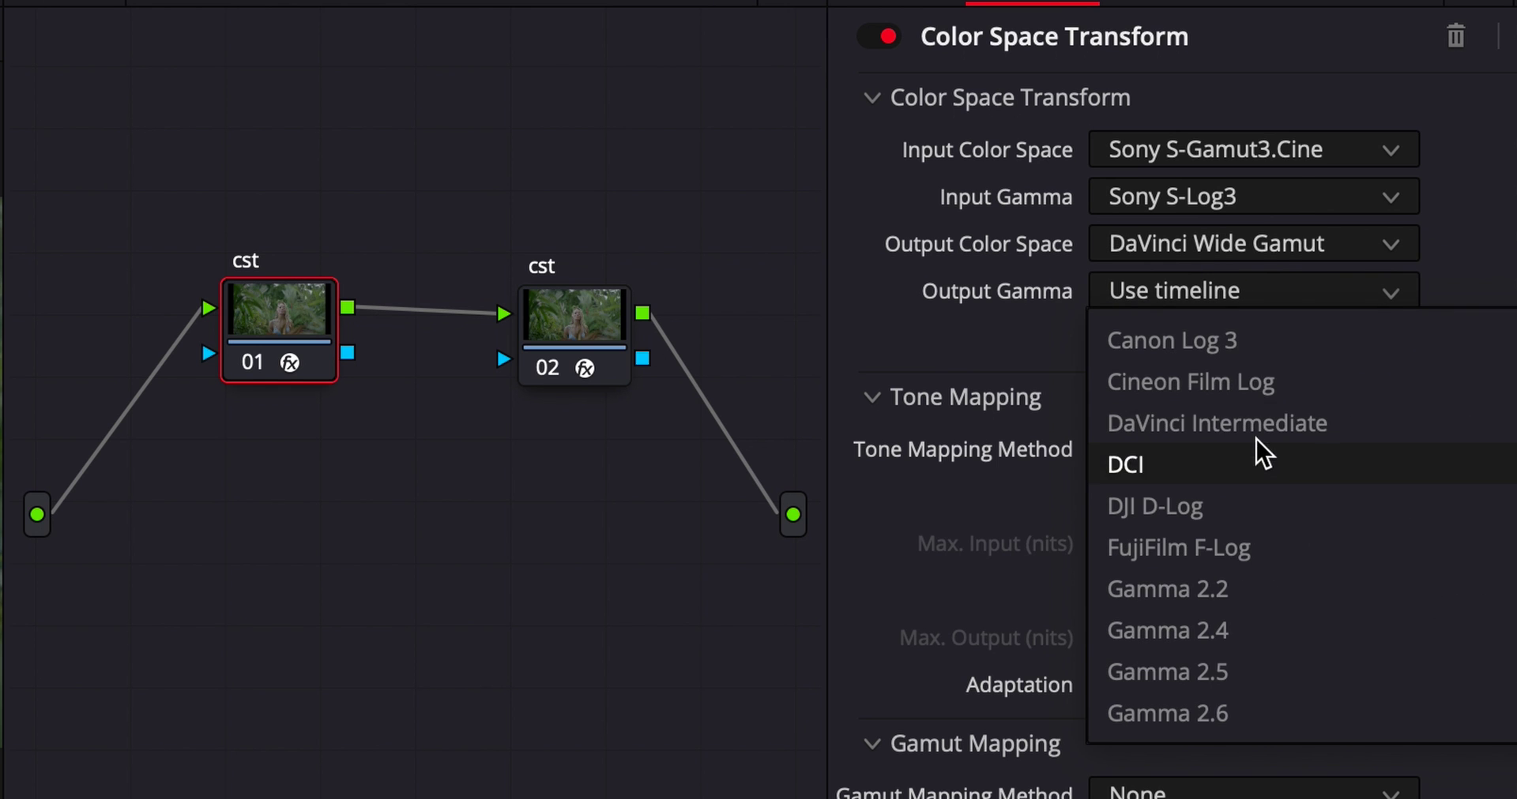
{"action": "left_click", "coordinate": [1256, 425]}
- Set the second cst from DaVinci Wide Gamut/Intermediate to Rec.709 output
{"action": "left_click", "coordinate": [576, 324]}
{"action": "left_click", "coordinate": [1208, 150]}
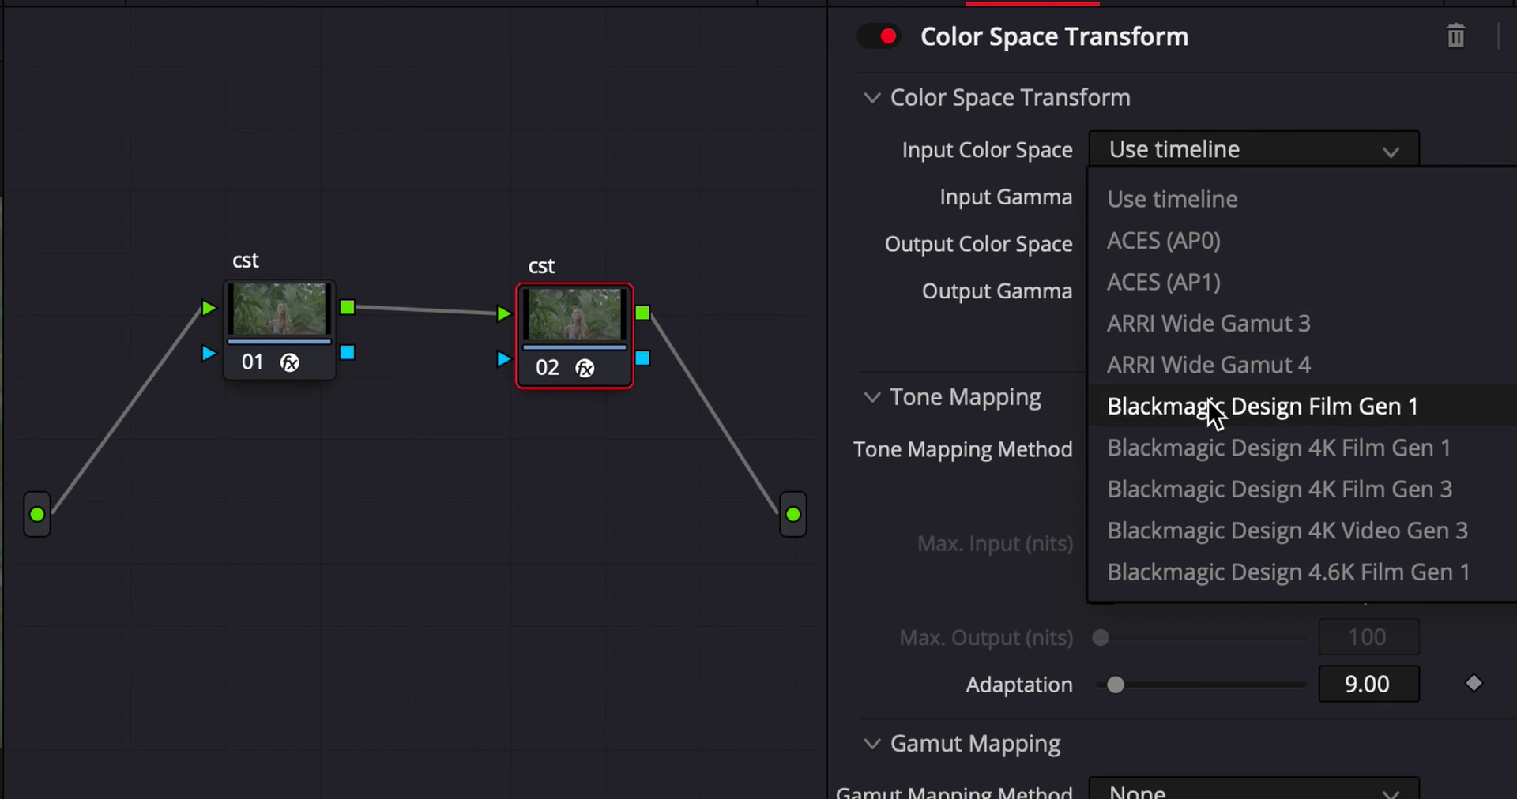
{"action": "scroll", "coordinate": [1207, 400], "scroll_direction": "down", "scroll_amount": 5}
{"action": "left_click", "coordinate": [1236, 291]}
{"action": "left_click", "coordinate": [1343, 198]}
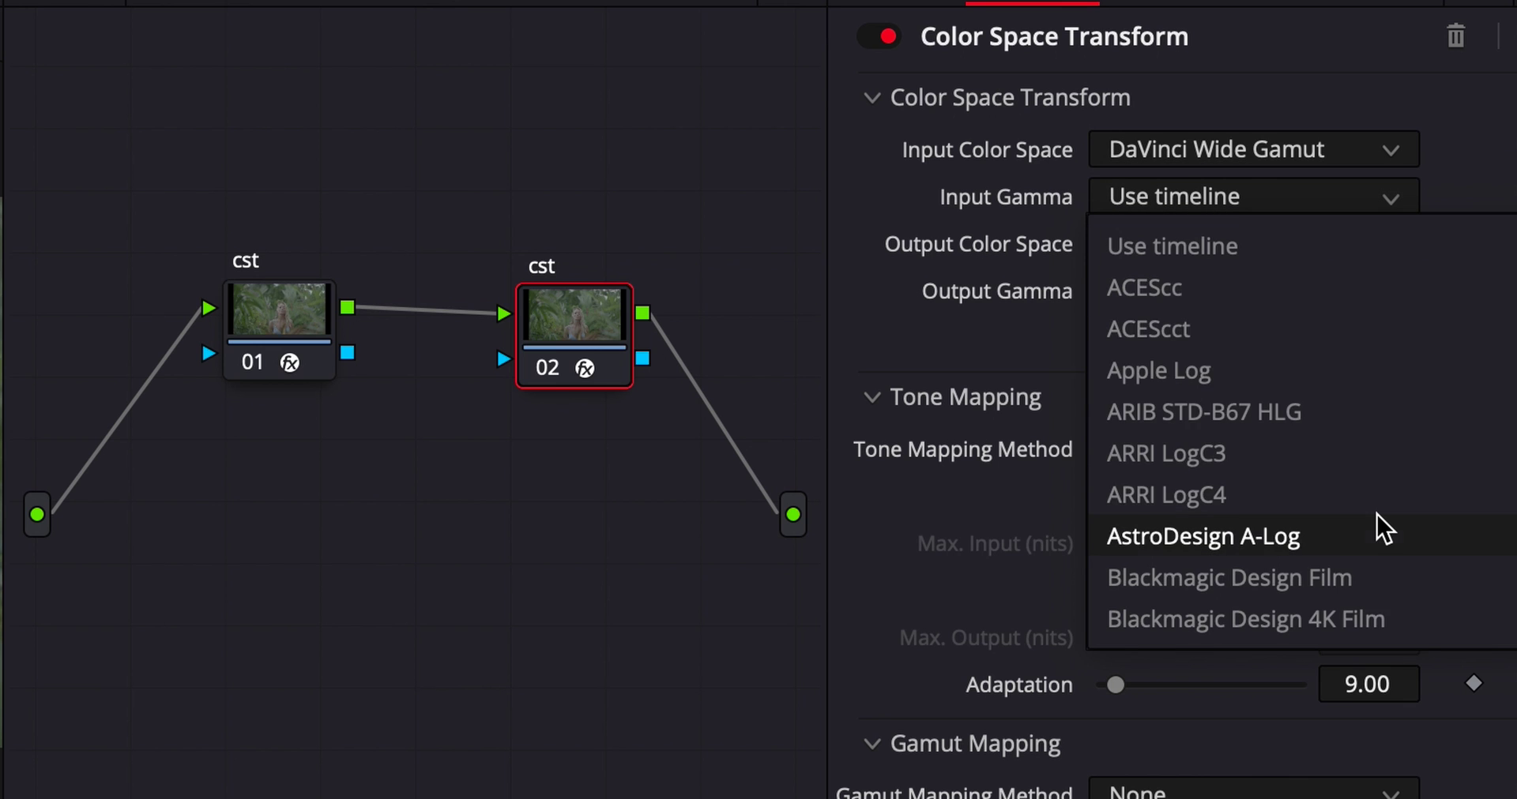
{"action": "scroll", "coordinate": [1377, 515], "scroll_direction": "down", "scroll_amount": 5}
{"action": "scroll", "coordinate": [1377, 515], "scroll_direction": "down", "scroll_amount": 3}
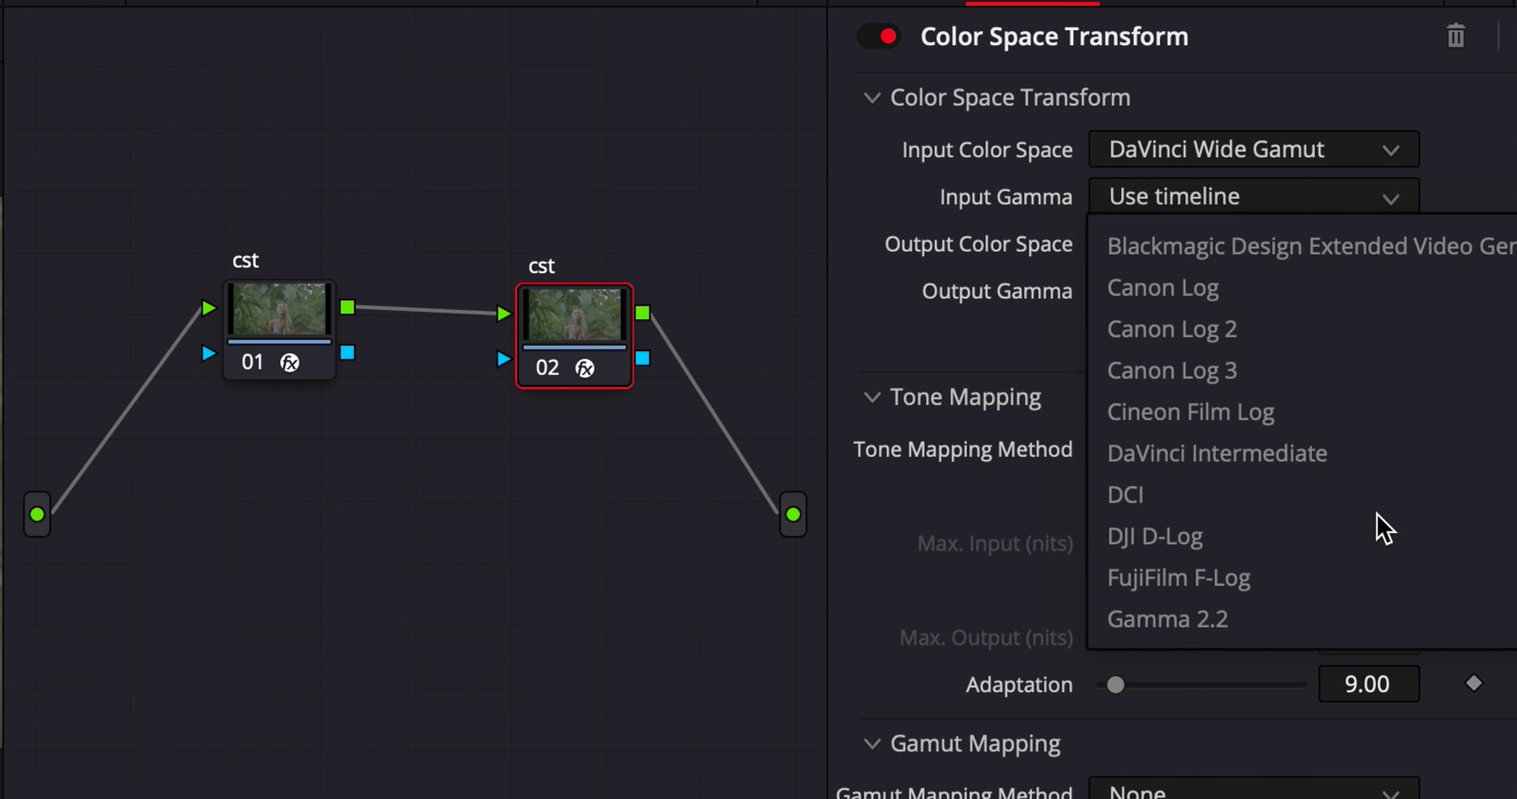
{"action": "left_click", "coordinate": [1268, 443]}
{"action": "left_click", "coordinate": [1270, 244]}
{"action": "scroll", "coordinate": [1185, 521], "scroll_direction": "down", "scroll_amount": 10}
{"action": "scroll", "coordinate": [1185, 522], "scroll_direction": "up", "scroll_amount": 3}
{"action": "left_click", "coordinate": [1207, 376]}
{"action": "left_click", "coordinate": [1253, 290]}
{"action": "scroll", "coordinate": [1335, 552], "scroll_direction": "down", "scroll_amount": 8}
{"action": "scroll", "coordinate": [1335, 552], "scroll_direction": "up", "scroll_amount": 3}
{"action": "scroll", "coordinate": [1336, 552], "scroll_direction": "down", "scroll_amount": 5}
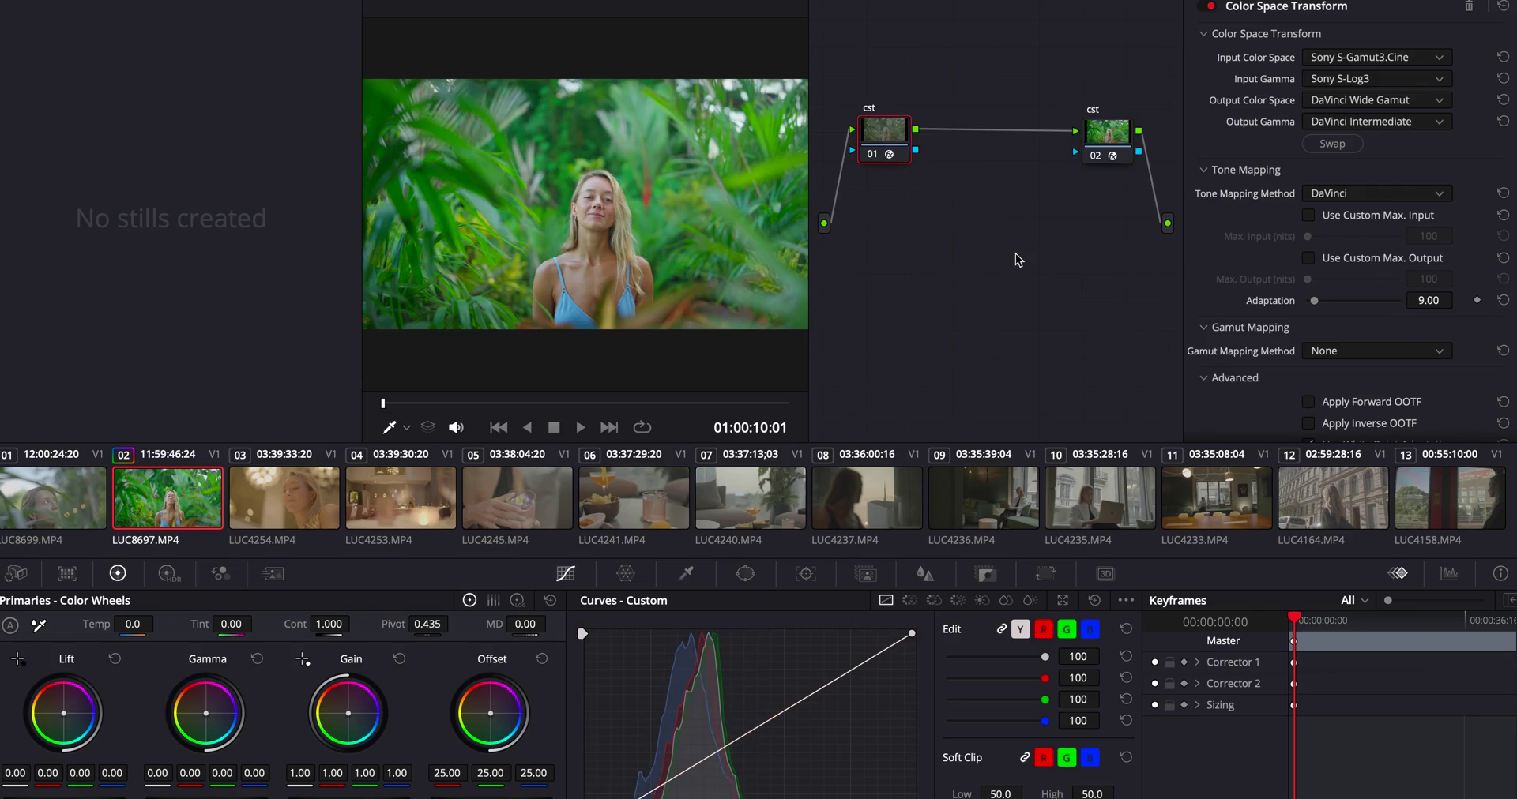
- Insert a node between the two cst nodes, rearrange the chain, and lift midtones with a custom curve
{"action": "key", "text": "alt+s"}
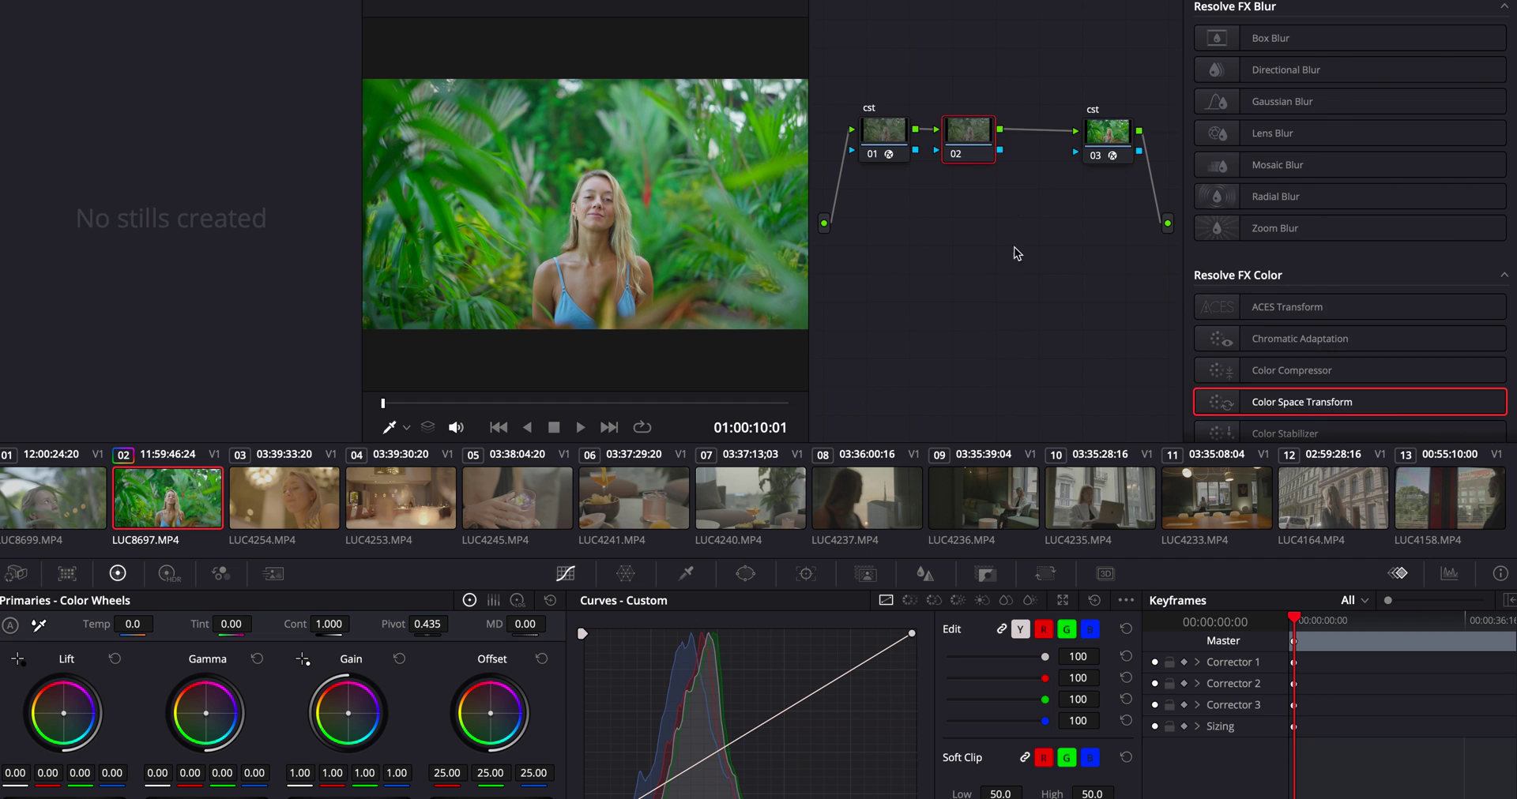
{"action": "left_click_drag", "start_coordinate": [1110, 152], "coordinate": [1113, 370]}
{"action": "left_click_drag", "start_coordinate": [1049, 191], "coordinate": [1052, 148]}
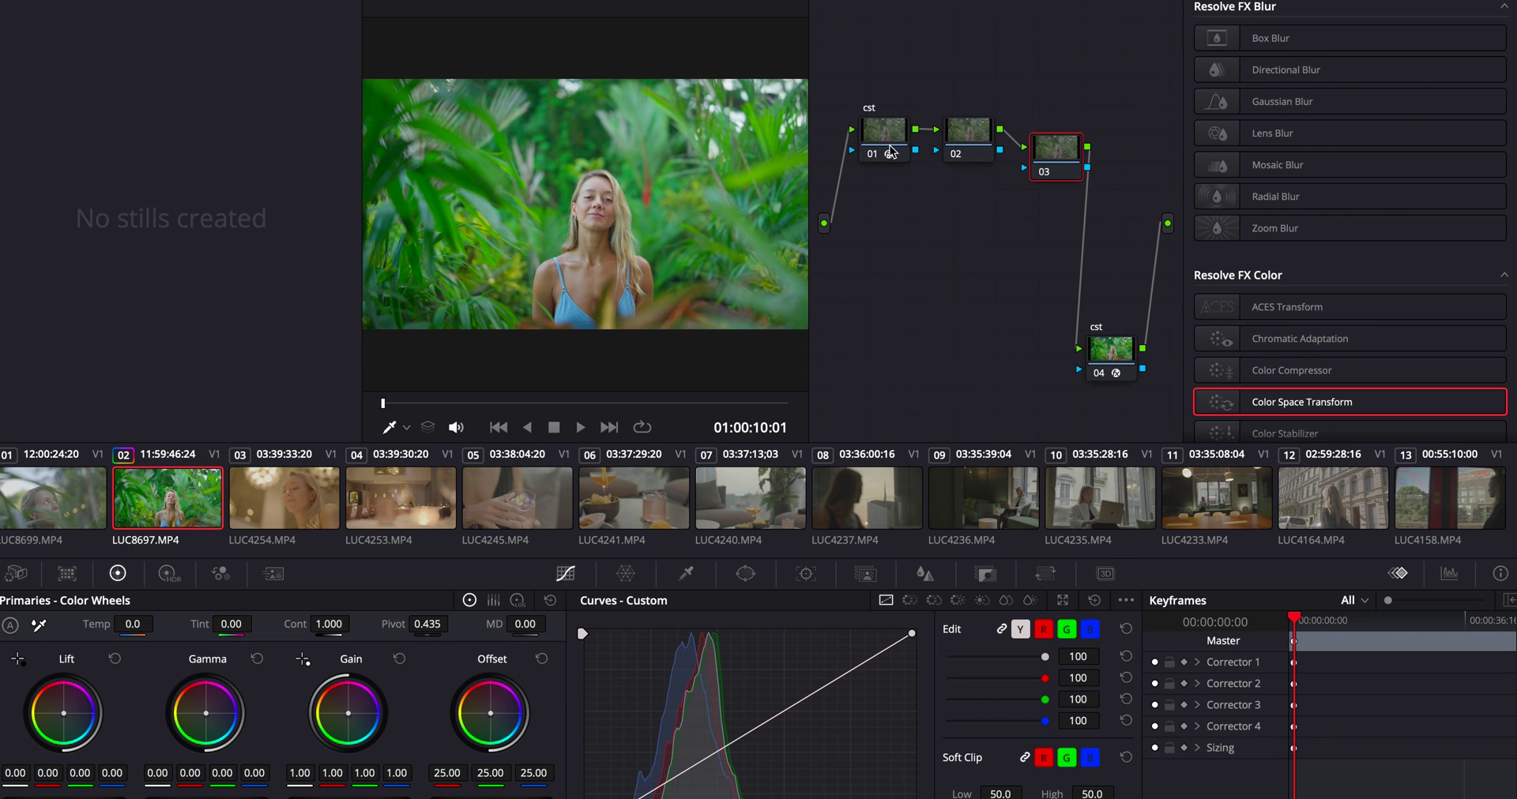
{"action": "left_click_drag", "start_coordinate": [891, 152], "coordinate": [883, 52]}
{"action": "left_click_drag", "start_coordinate": [967, 138], "coordinate": [904, 158]}
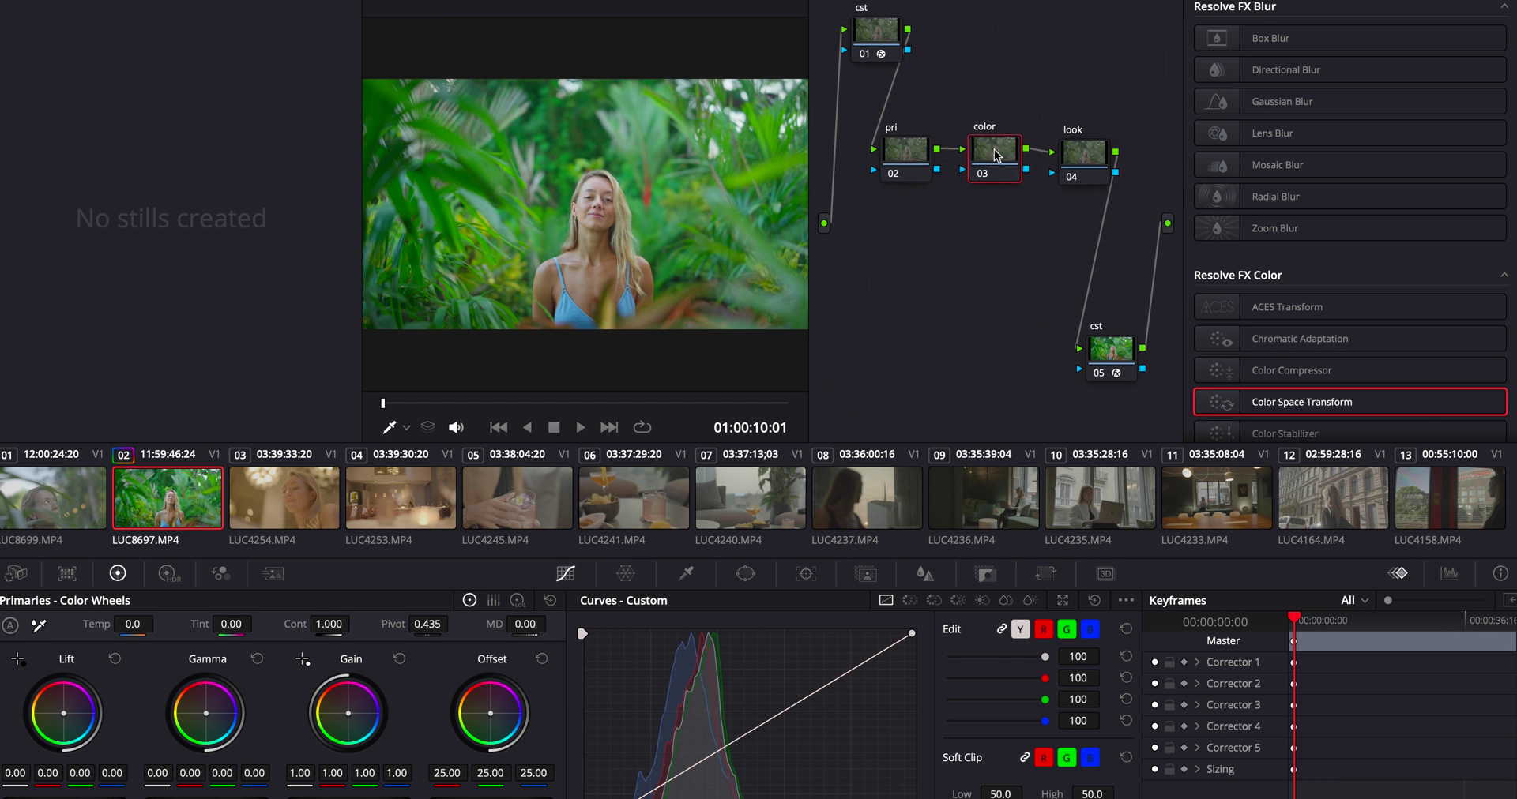
{"action": "left_click_drag", "start_coordinate": [794, 700], "coordinate": [838, 668]}
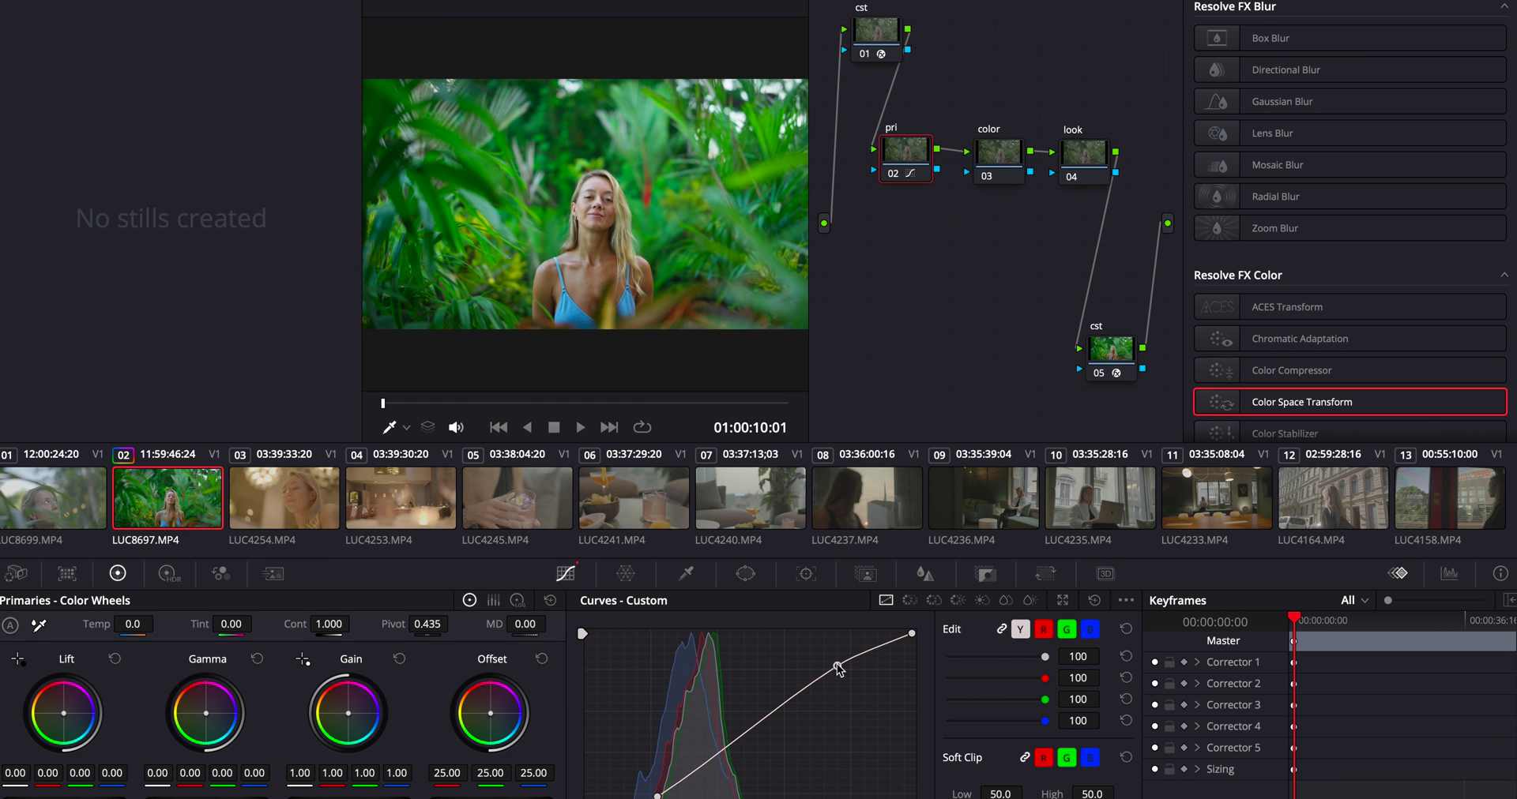
{"action": "left_click_drag", "start_coordinate": [749, 734], "coordinate": [741, 742]}
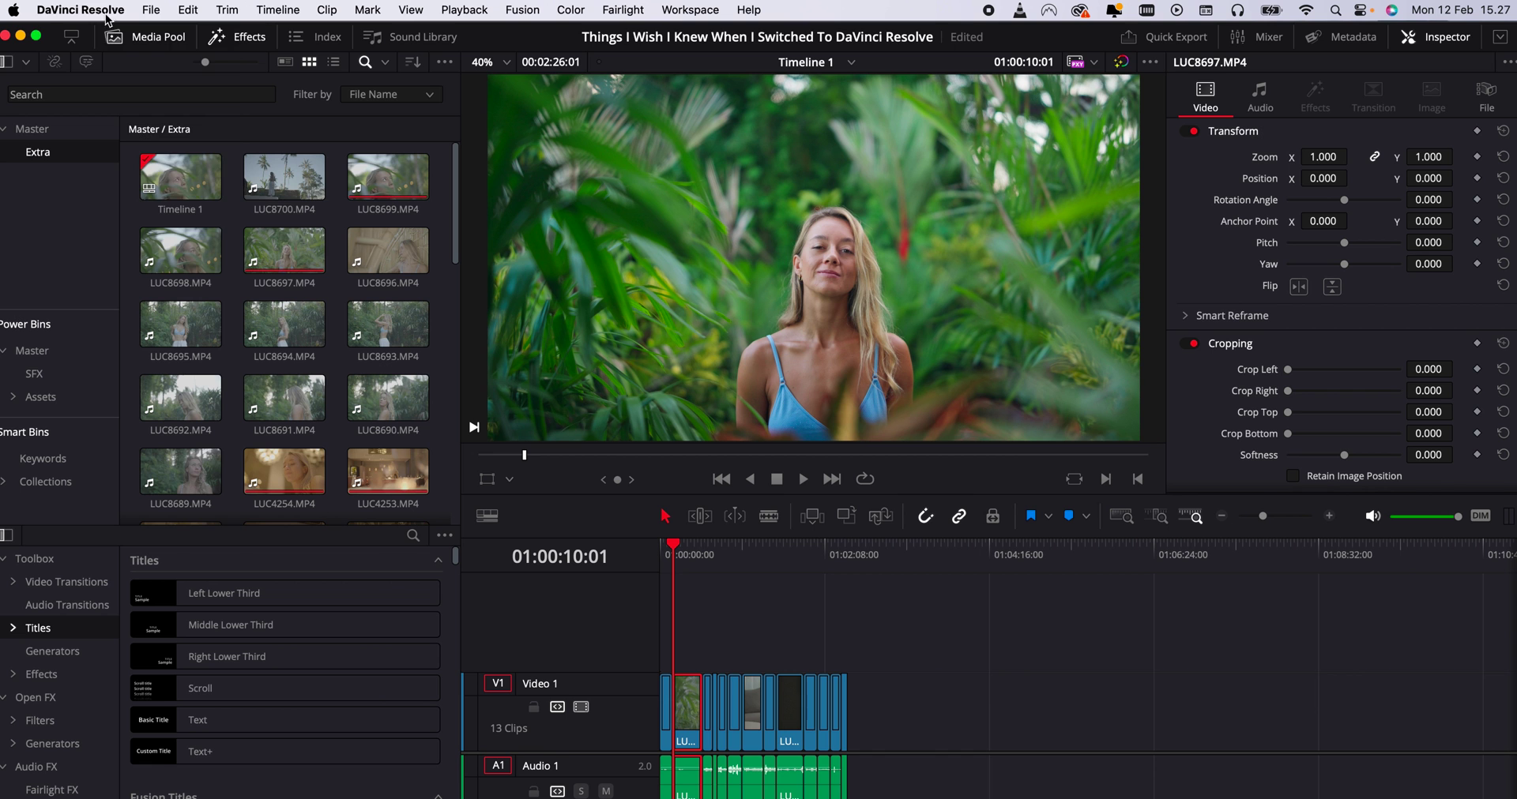
- Open Keyboard Customization, browse the presets keeping the current one, and check its options menu
{"action": "left_click", "coordinate": [106, 11]}
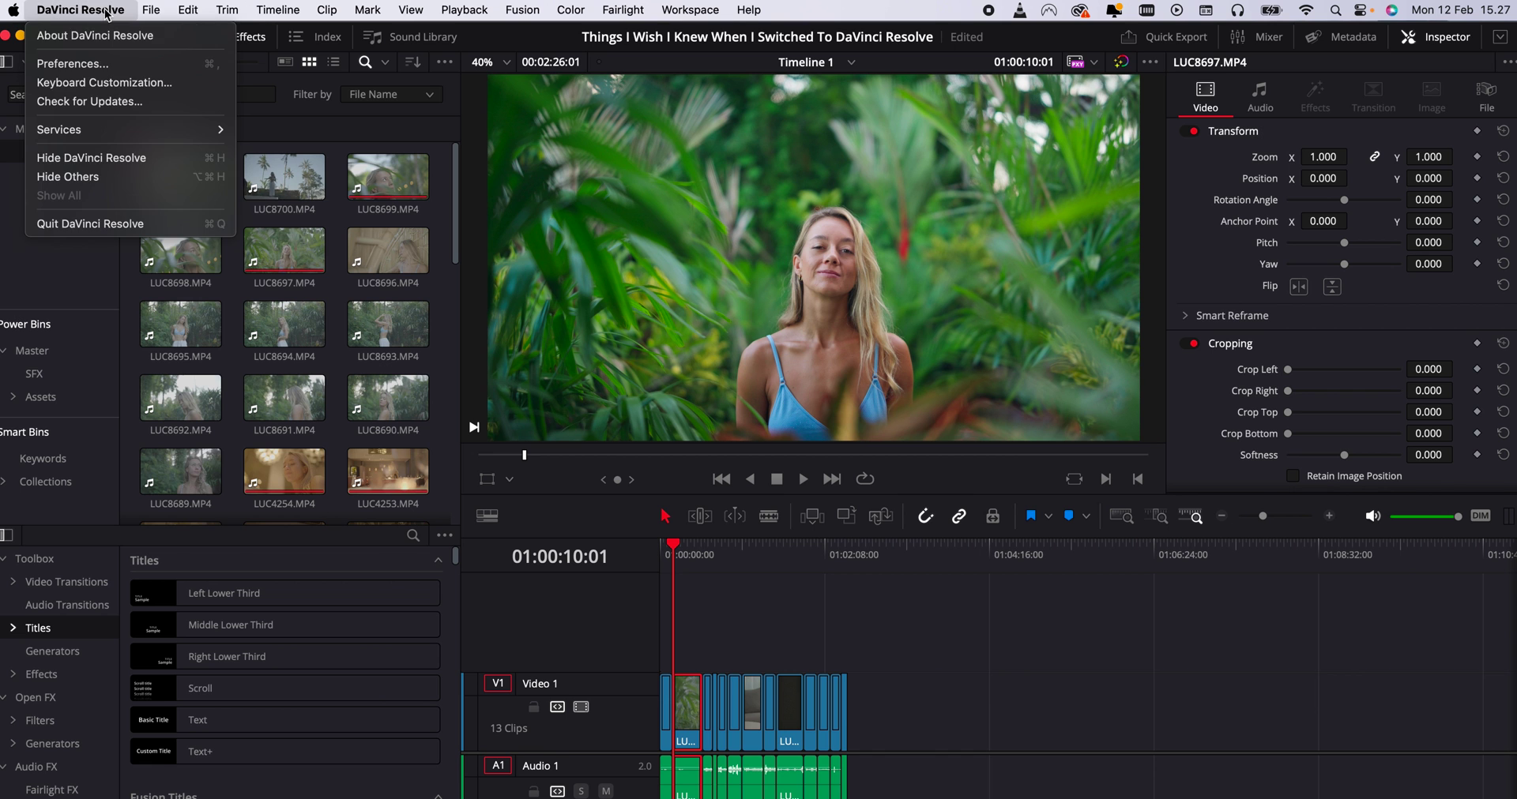
{"action": "left_click", "coordinate": [95, 83]}
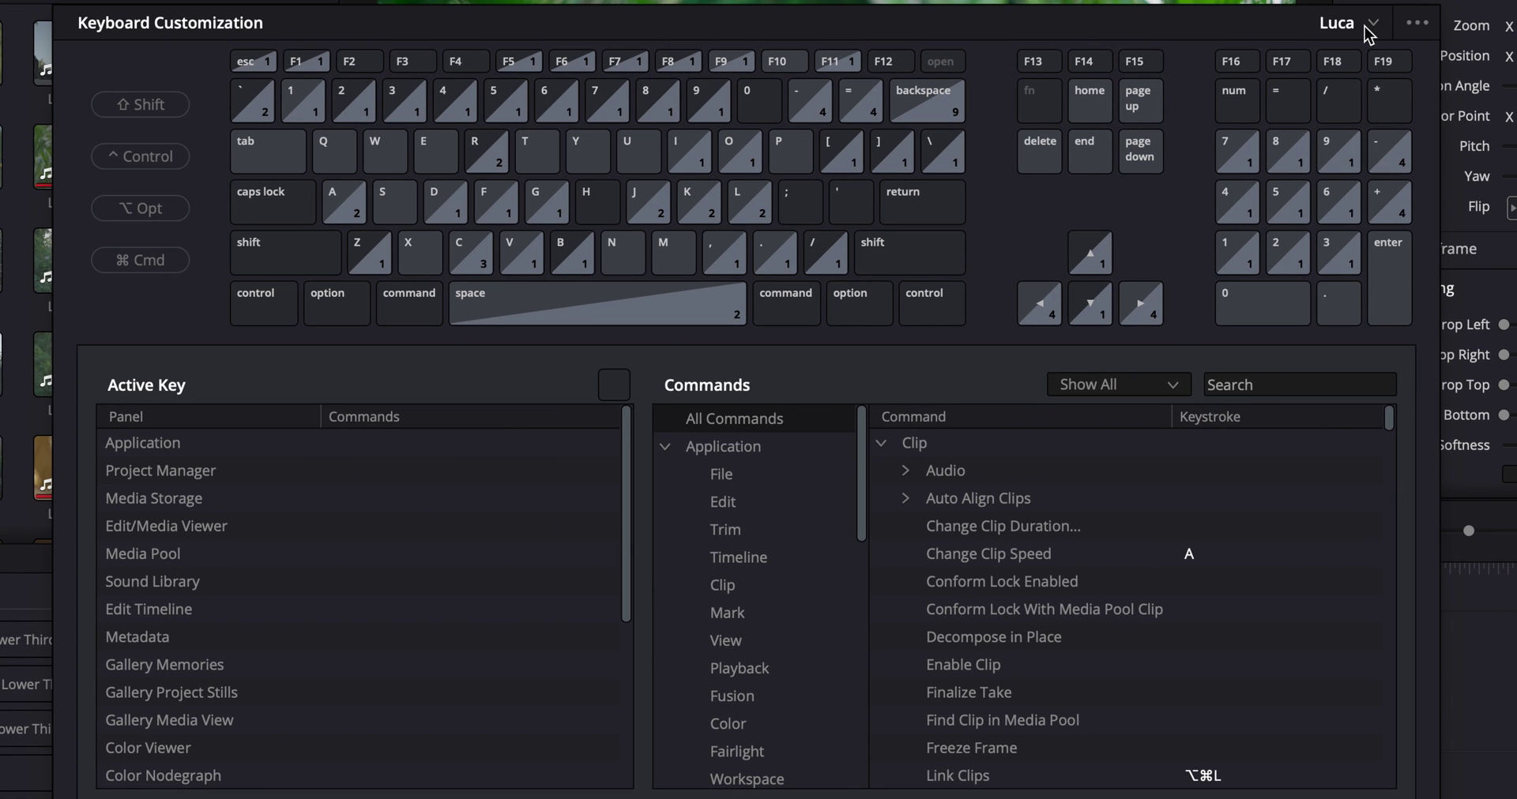
{"action": "left_click", "coordinate": [1364, 27]}
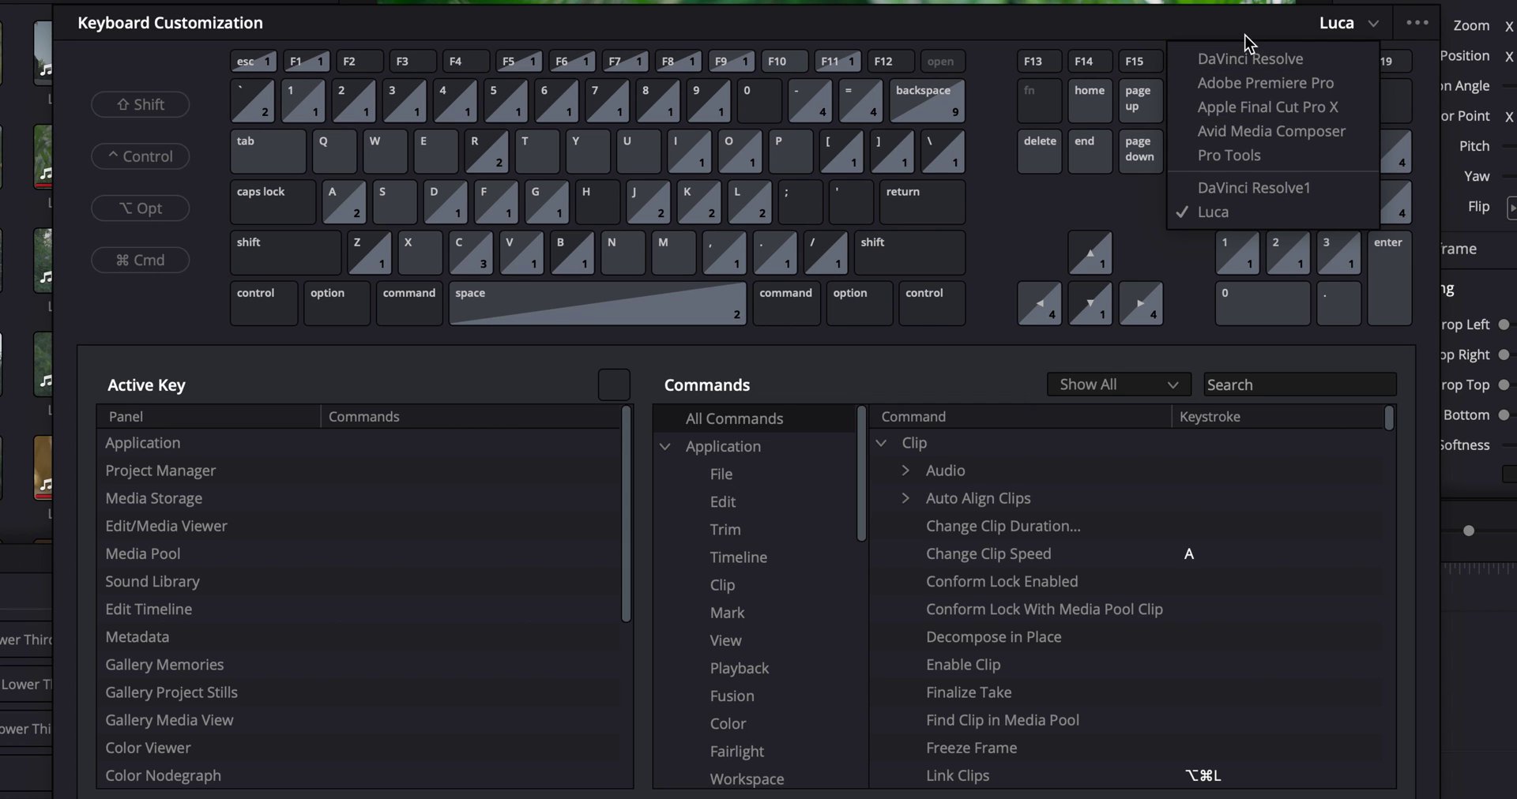
{"action": "left_click", "coordinate": [1385, 25]}
{"action": "left_click", "coordinate": [1415, 24]}
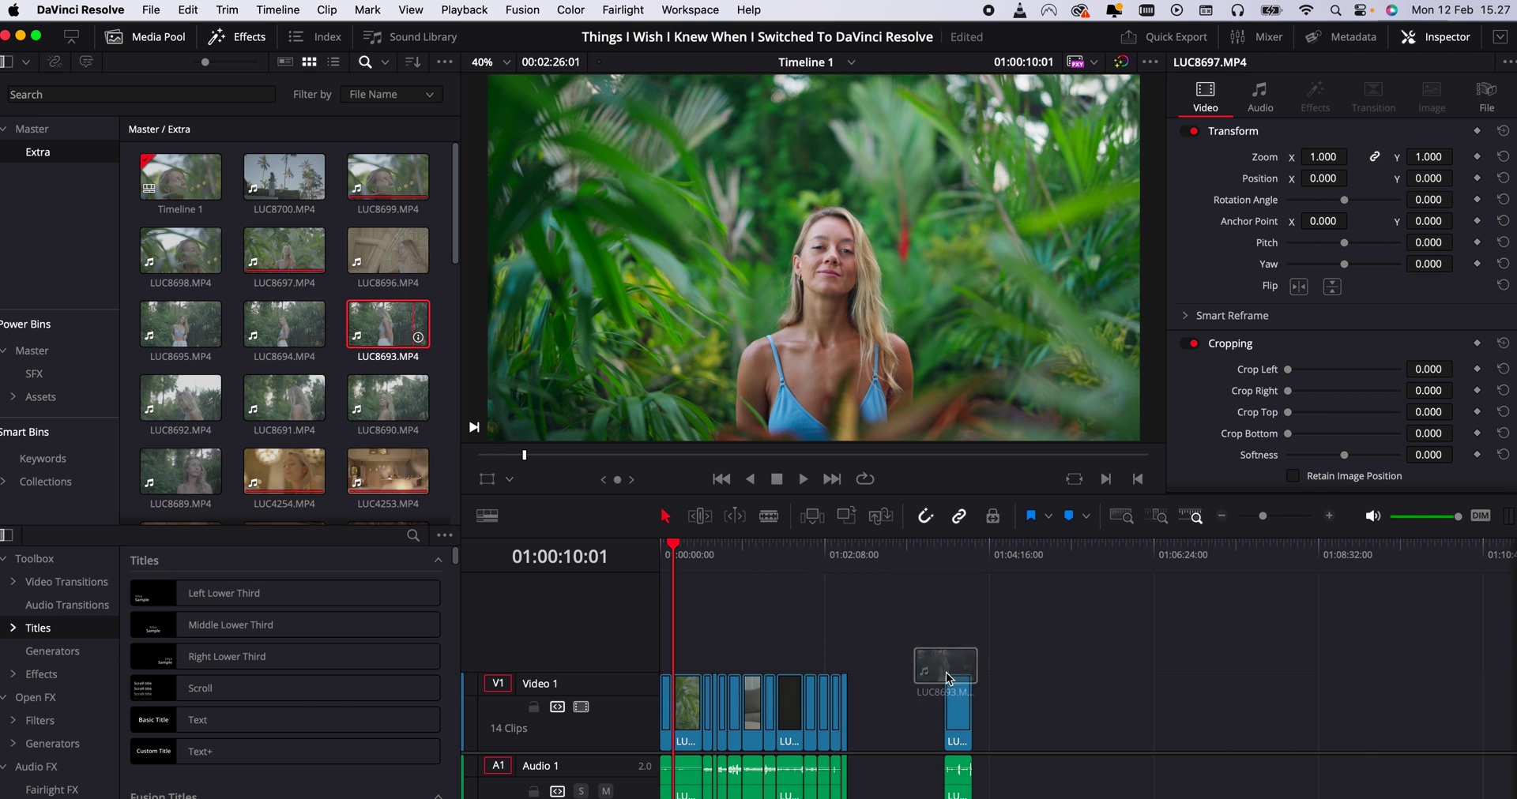
- Toggle the Video 1 track lock so the track ends up unlocked
{"action": "left_click", "coordinate": [536, 707]}
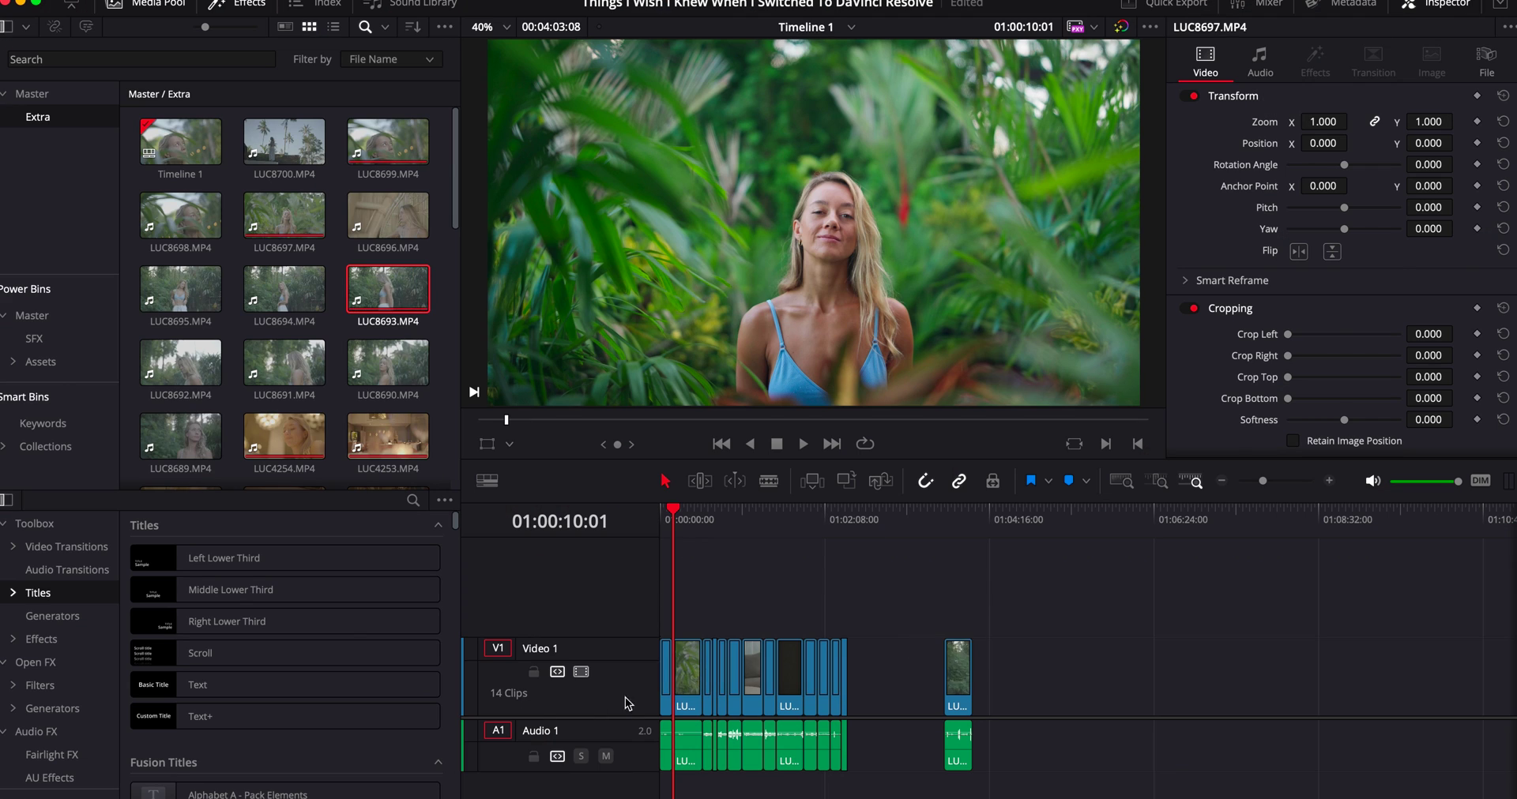
{"action": "left_click", "coordinate": [534, 671]}
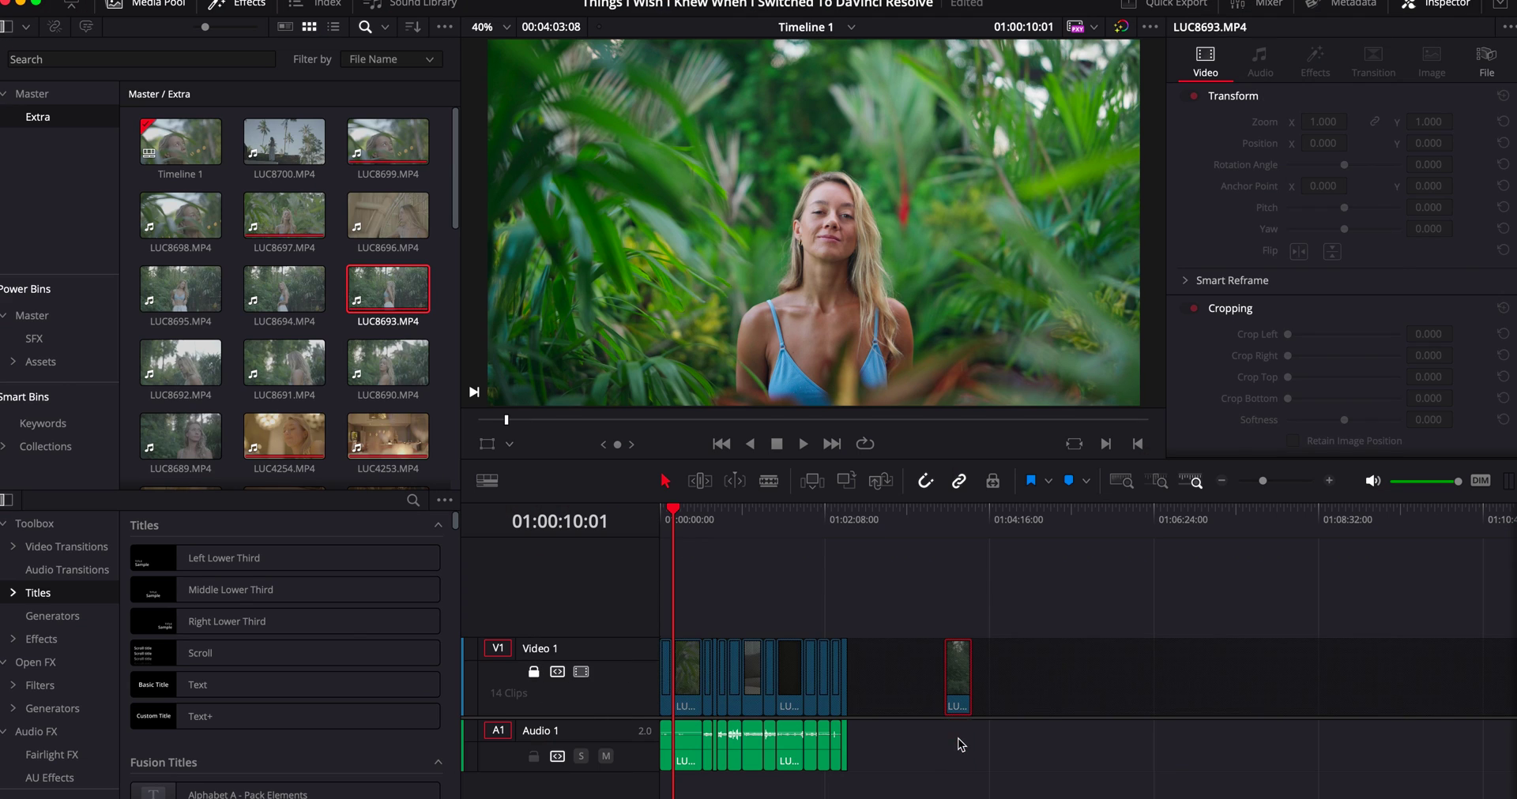
{"action": "left_click", "coordinate": [534, 671]}
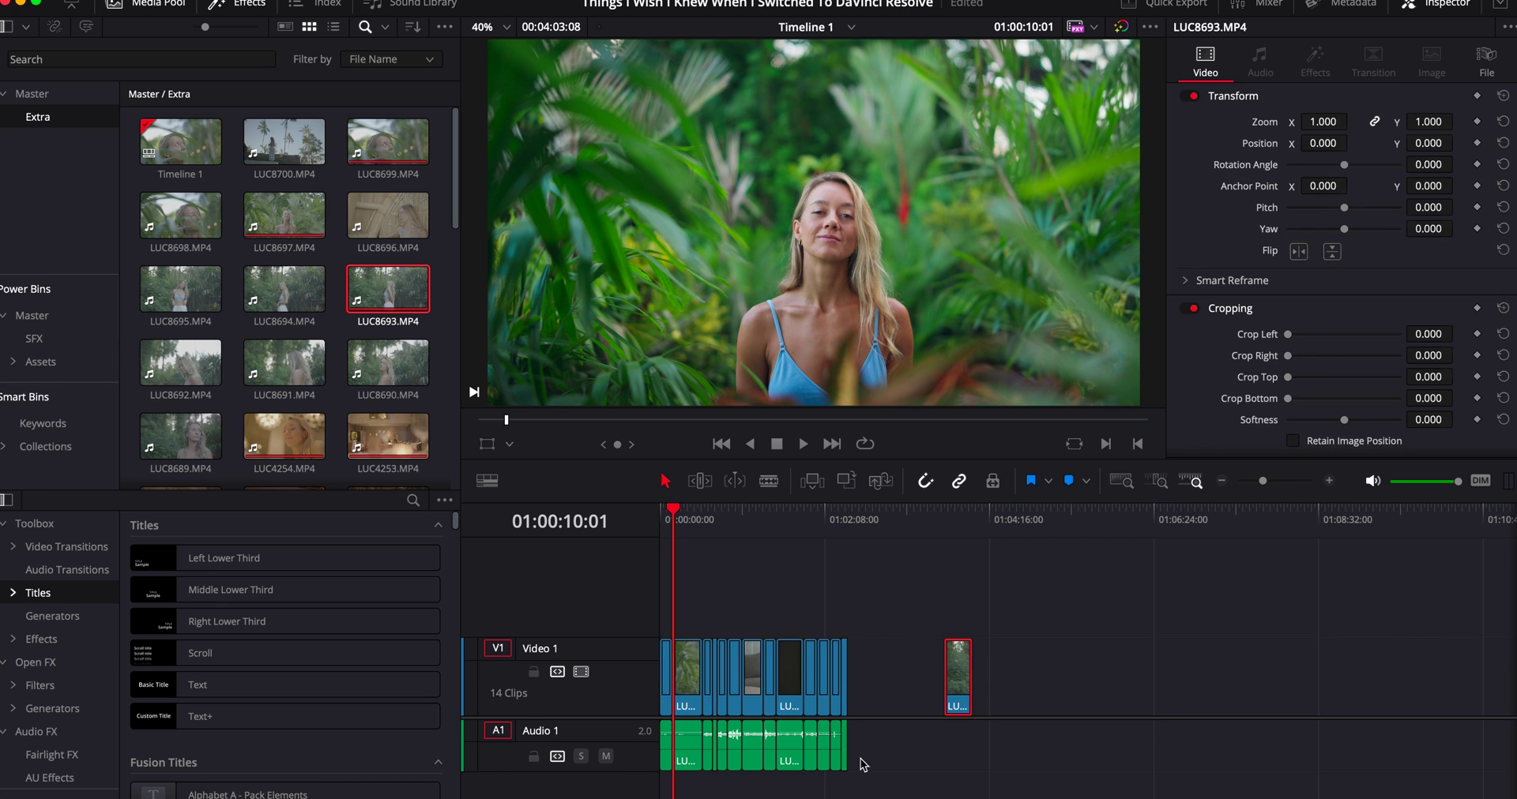
- Delete the lone clip from Video 1, leaving 13 clips, and move to colour grading
{"action": "key", "text": "Delete"}
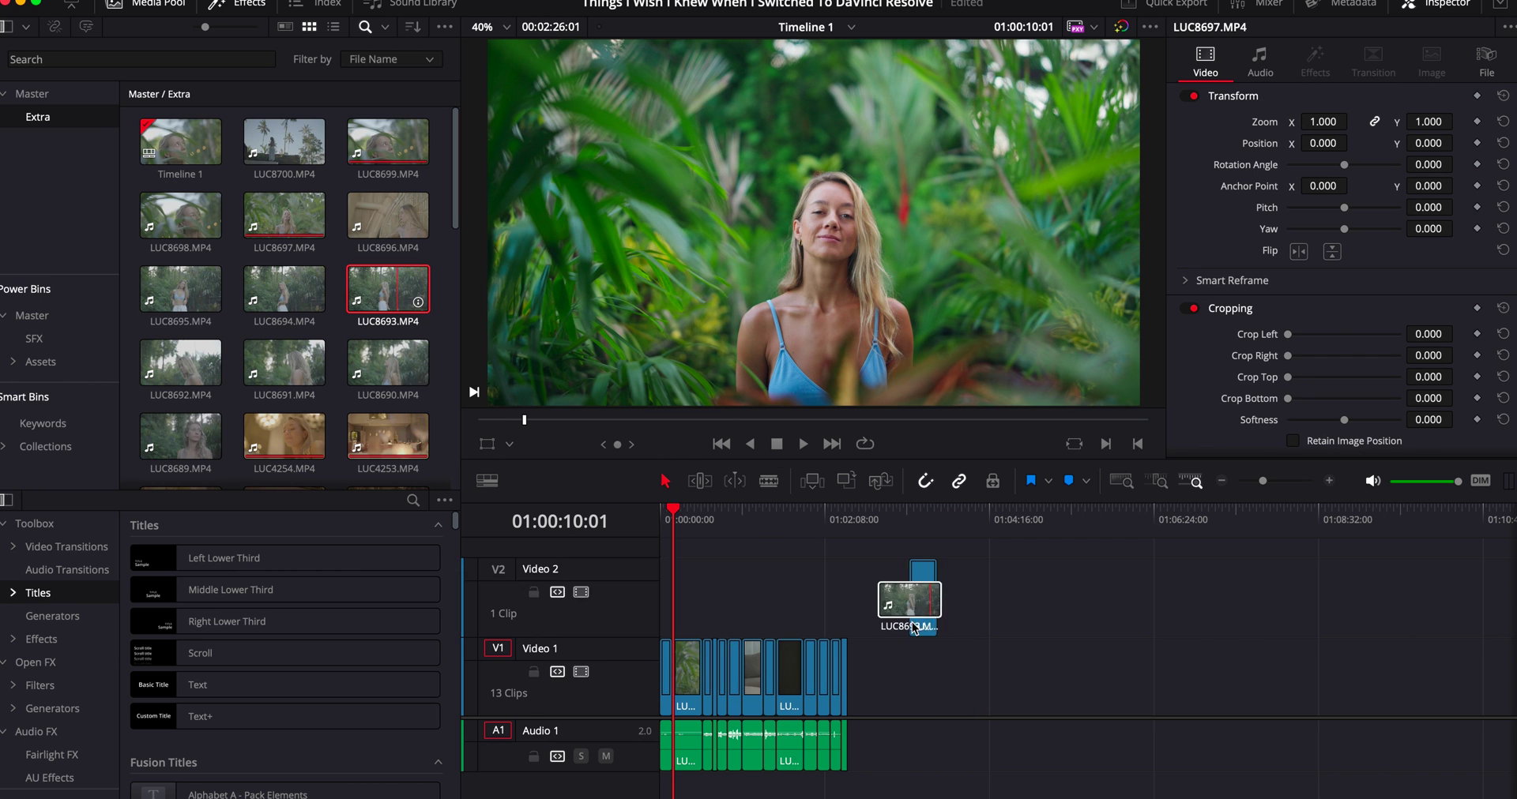
{"action": "left_click", "coordinate": [912, 524]}
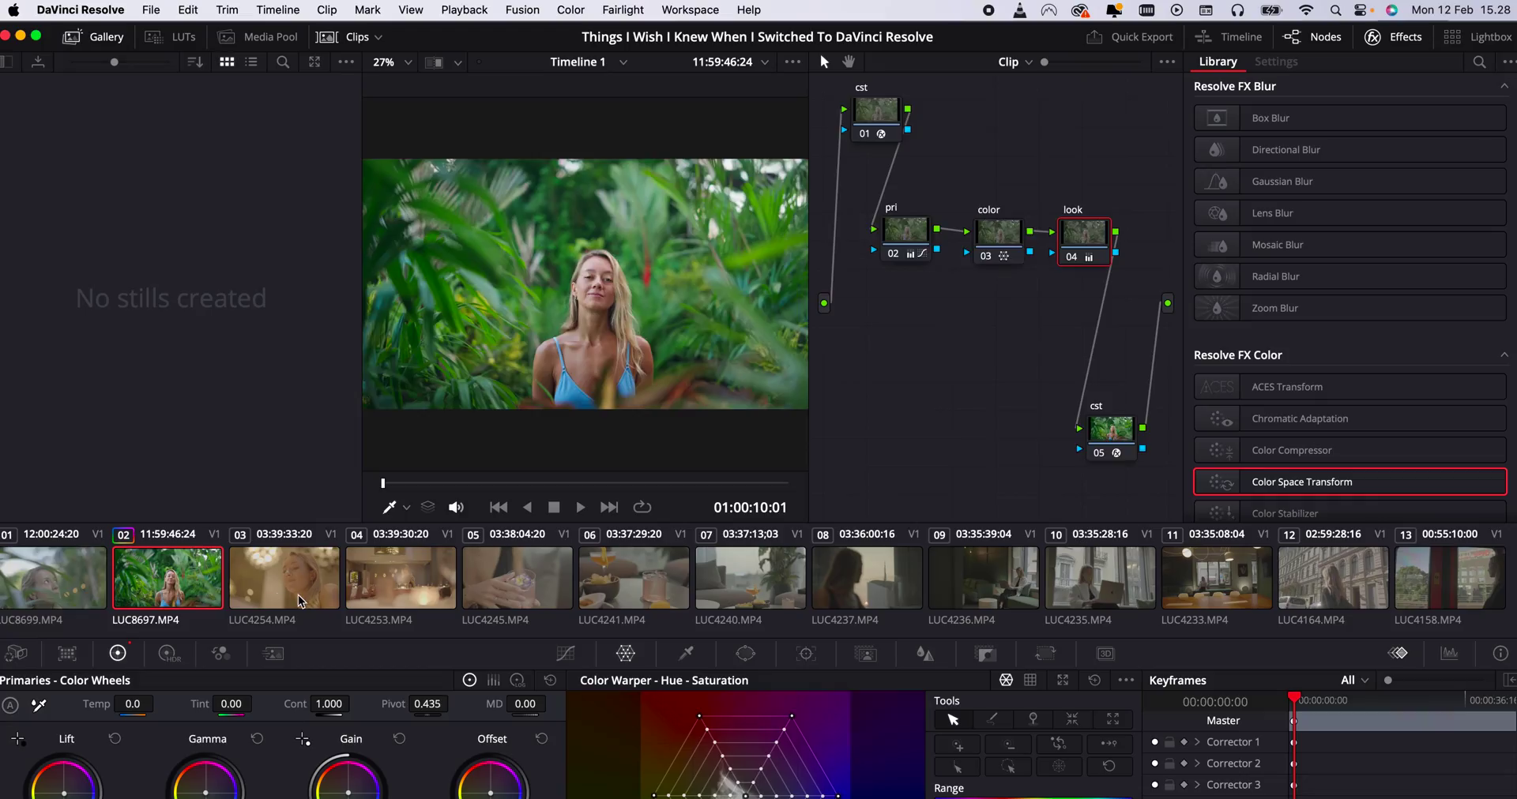
{"action": "key", "text": "Up"}
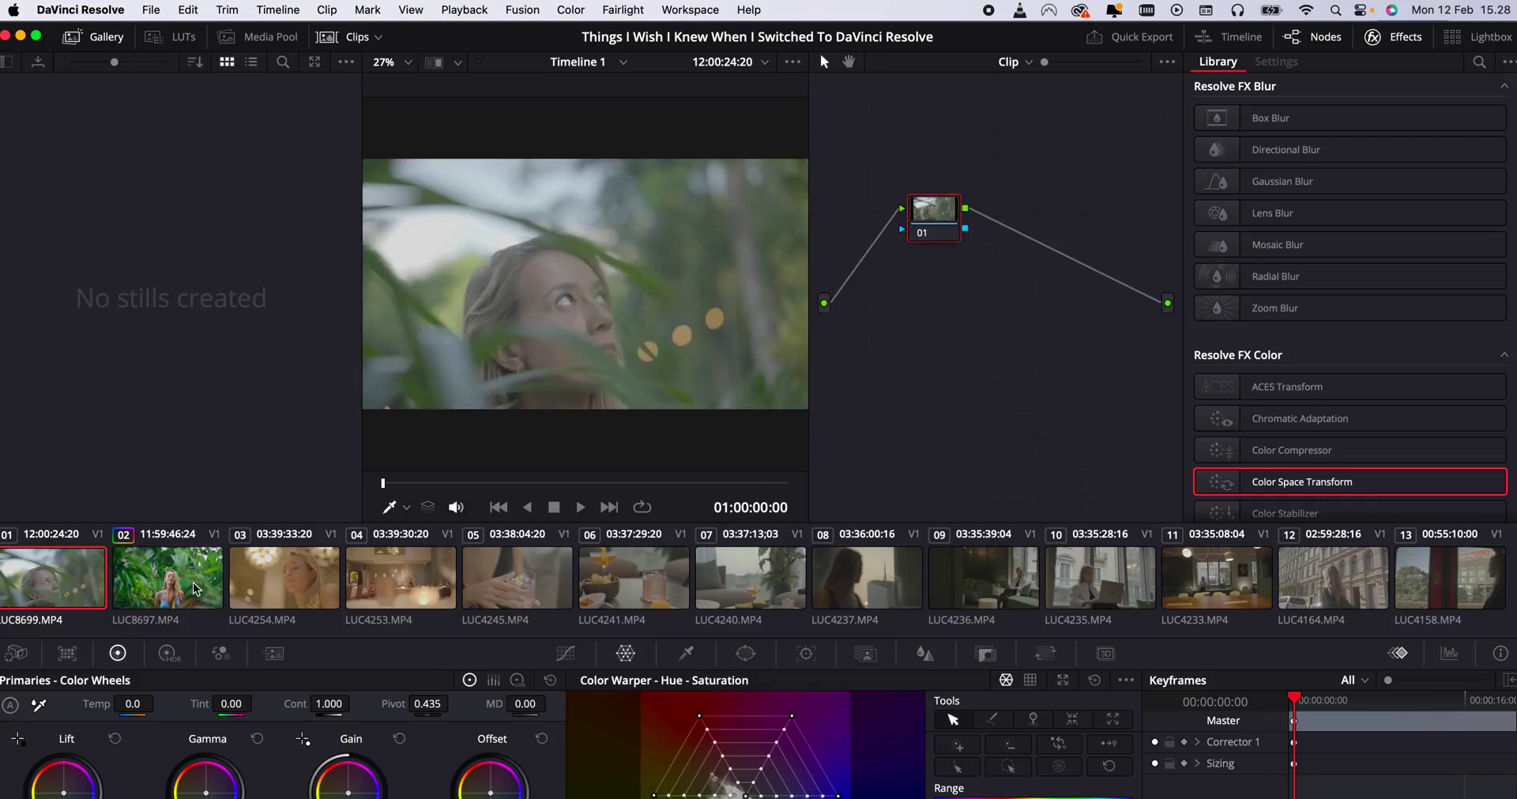
- Copy clip 02's full node tree onto clip 01 and scrub to check the grade
{"action": "key", "text": "Down"}
{"action": "key", "text": "super+a"}
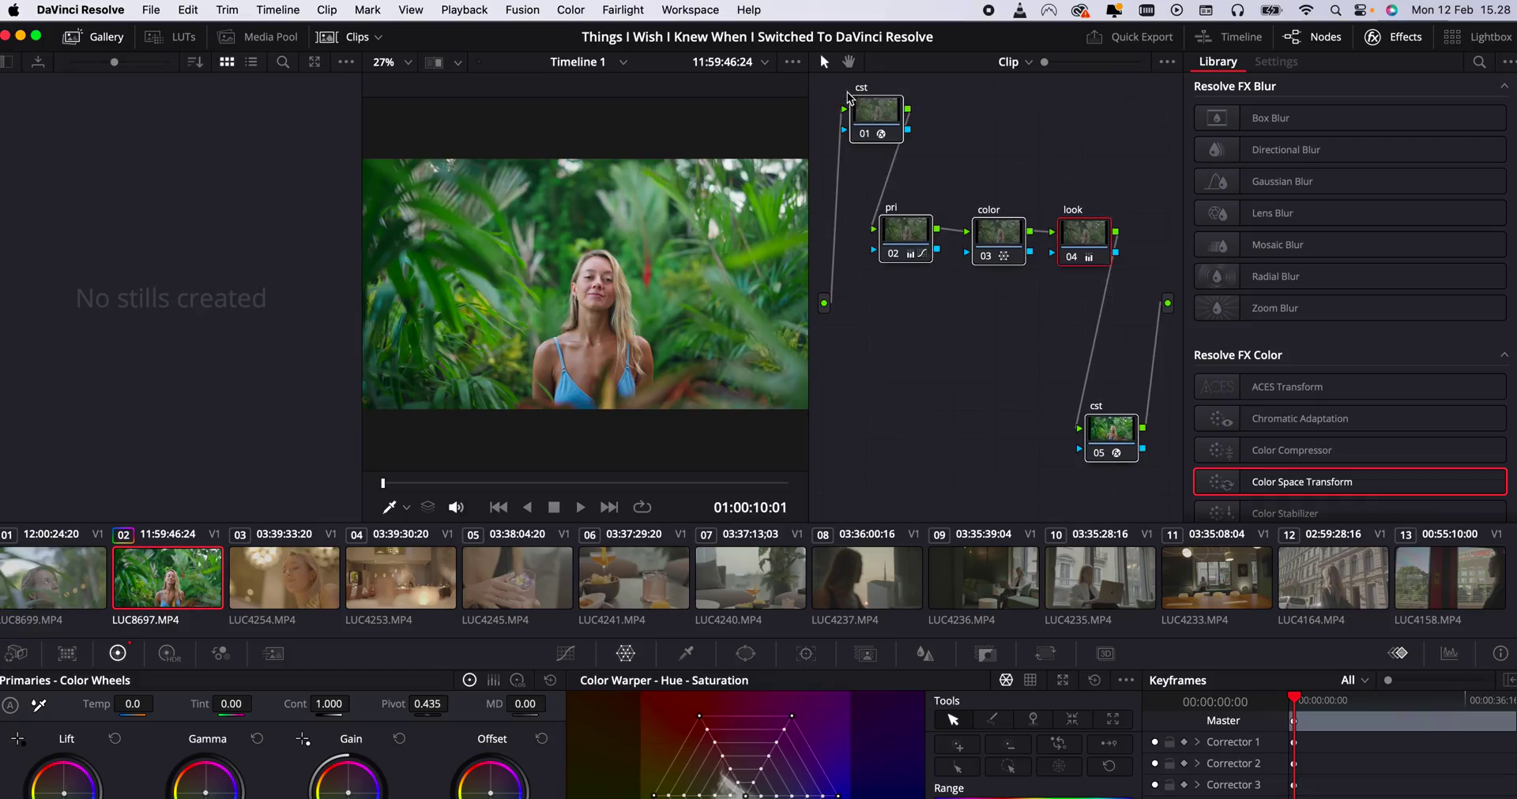
{"action": "left_click", "coordinate": [100, 540]}
{"action": "key", "text": "super+v"}
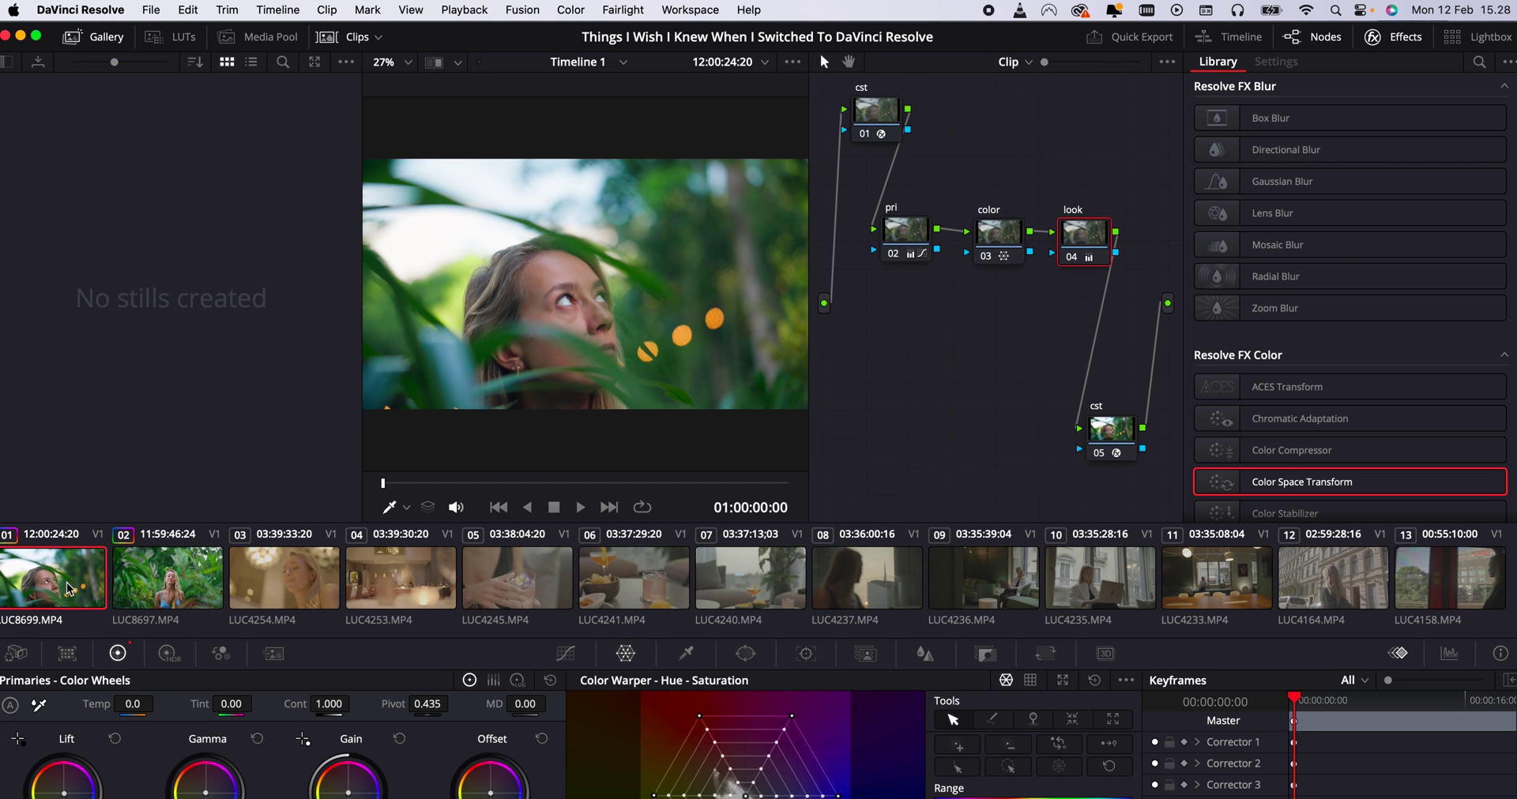
{"action": "left_click_drag", "start_coordinate": [632, 483], "coordinate": [709, 483]}
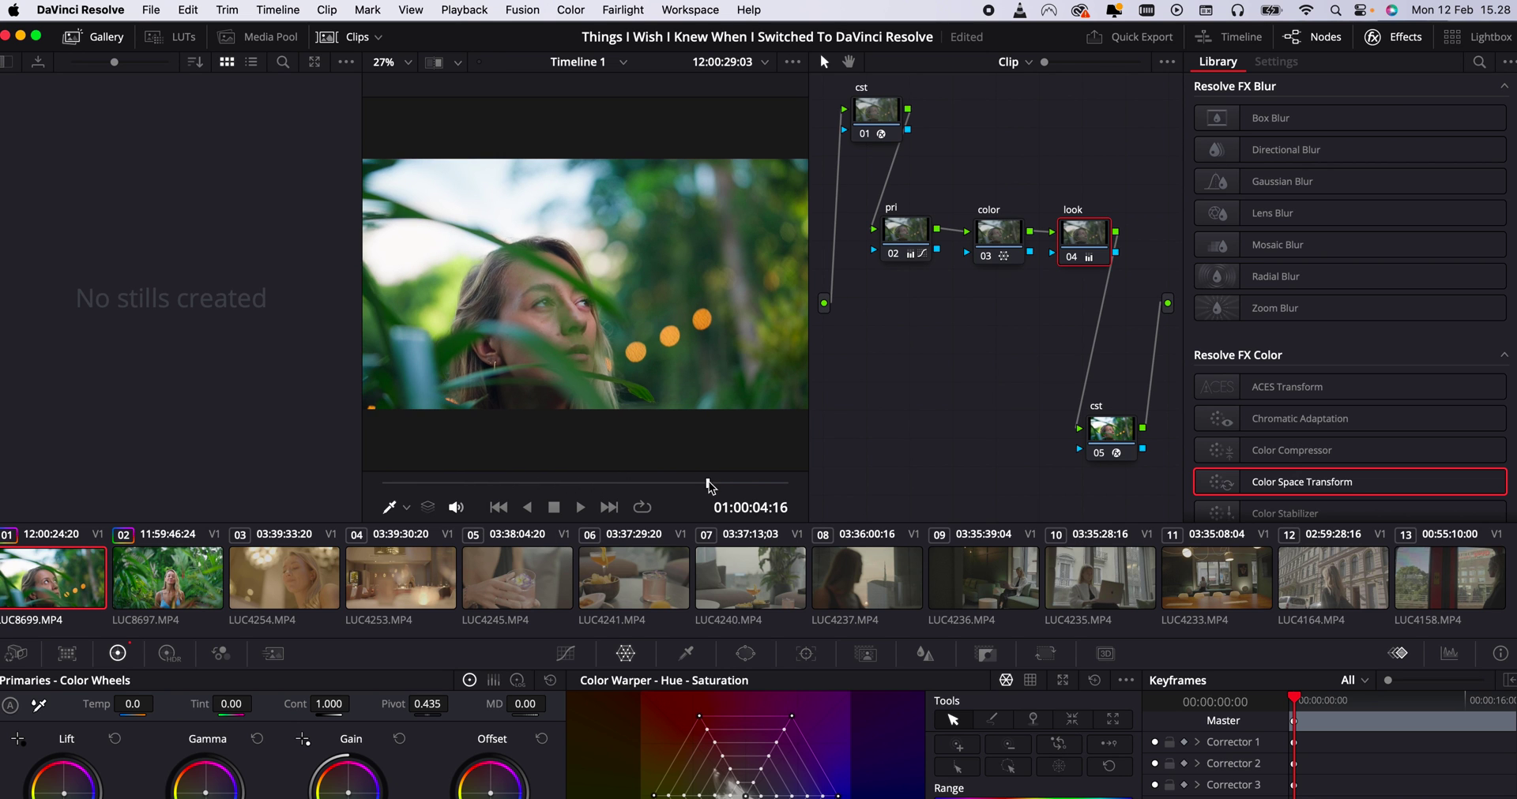
- Paste the grade onto clips 03, 08 and 10, keeping clip 10's, then view all clips in Lightbox
{"action": "left_click", "coordinate": [288, 593]}
{"action": "key", "text": "super+v"}
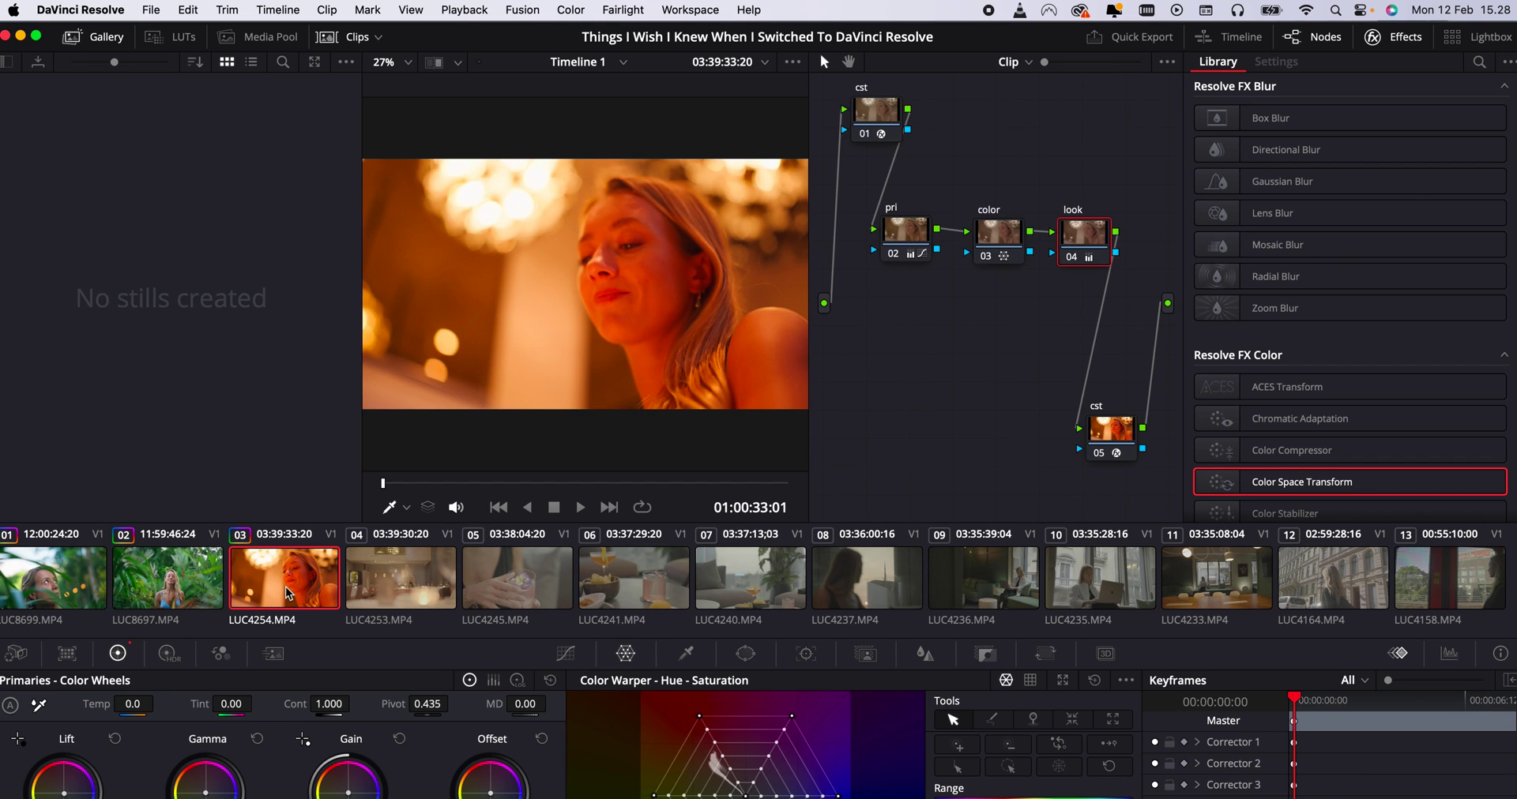
{"action": "key", "text": "super+z"}
{"action": "left_click", "coordinate": [883, 574]}
{"action": "key", "text": "super+v"}
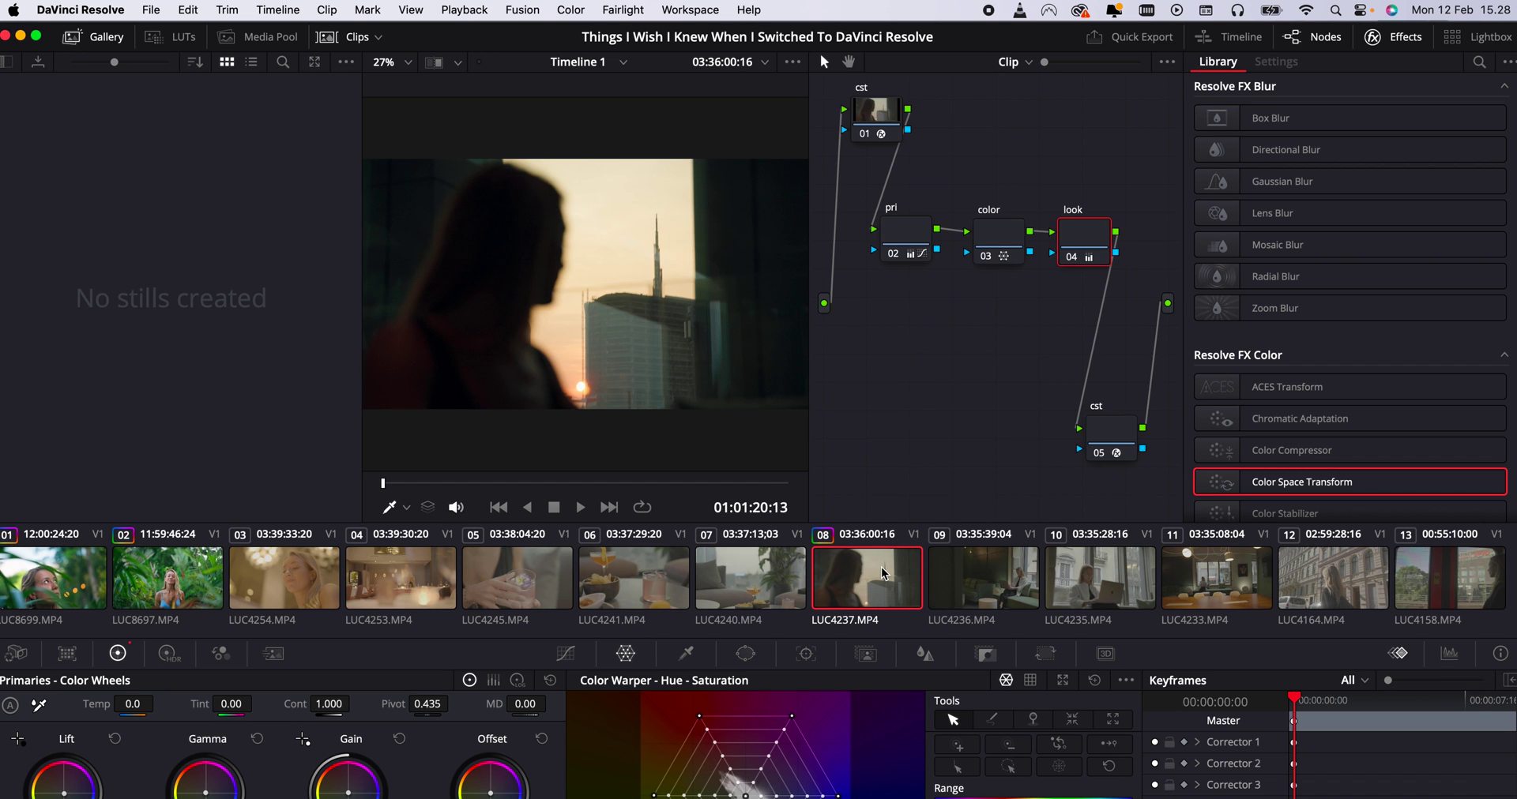
{"action": "key", "text": "super+z"}
{"action": "left_click", "coordinate": [1133, 586]}
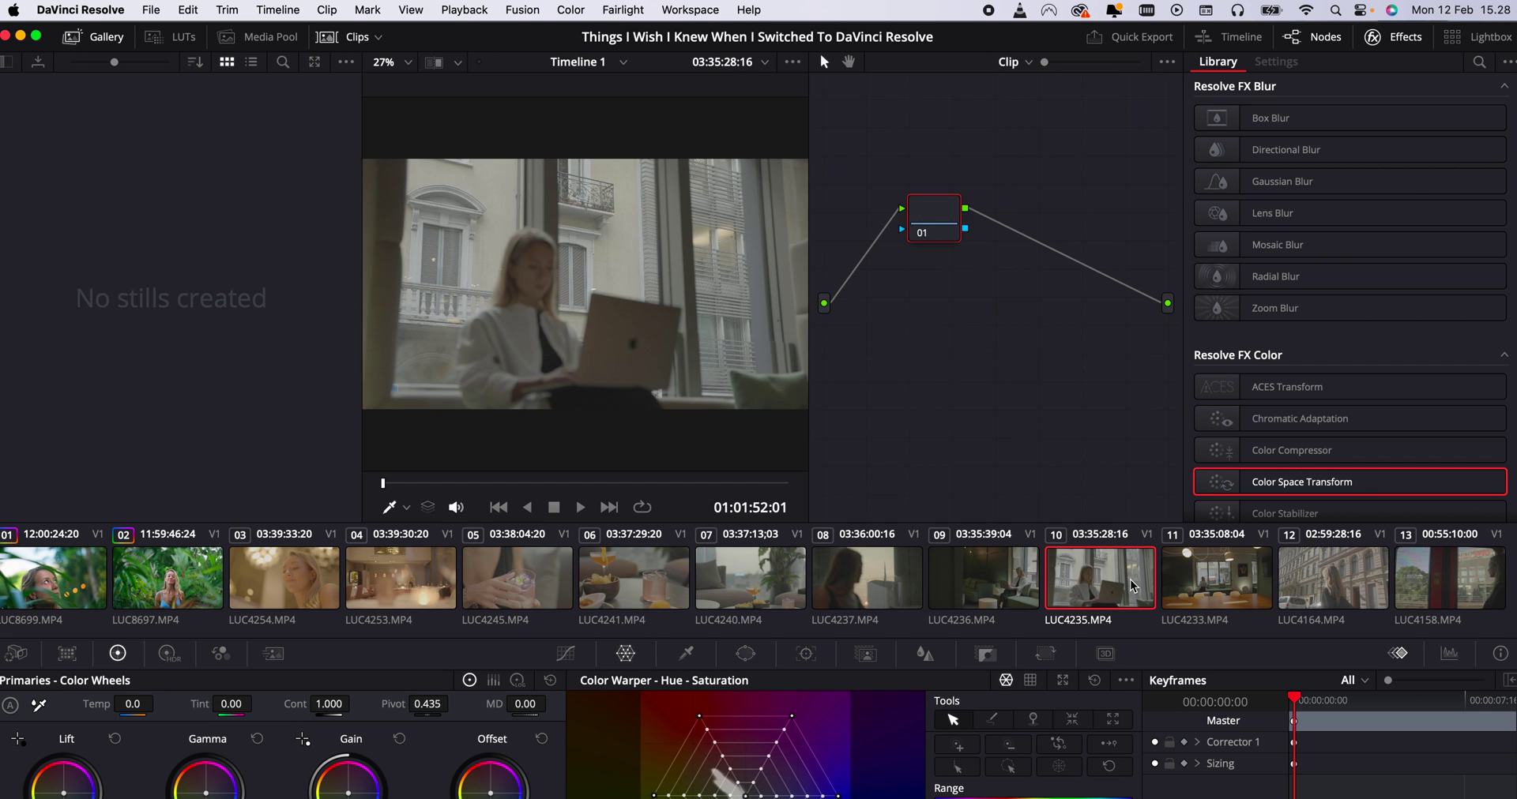
{"action": "key", "text": "super+v"}
{"action": "key", "text": "super+z"}
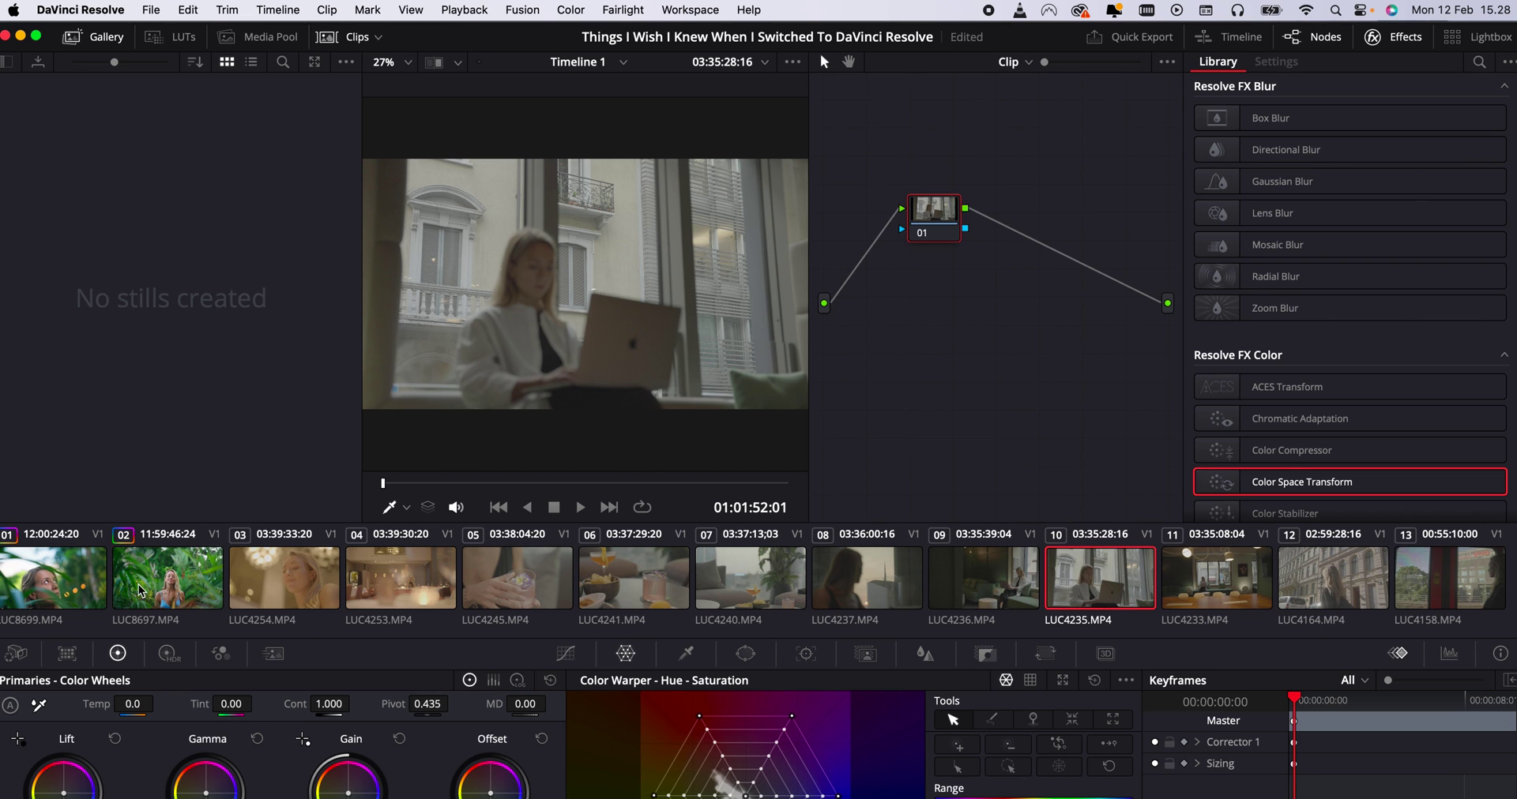
{"action": "key", "text": "super+v"}
{"action": "left_click", "coordinate": [158, 586]}
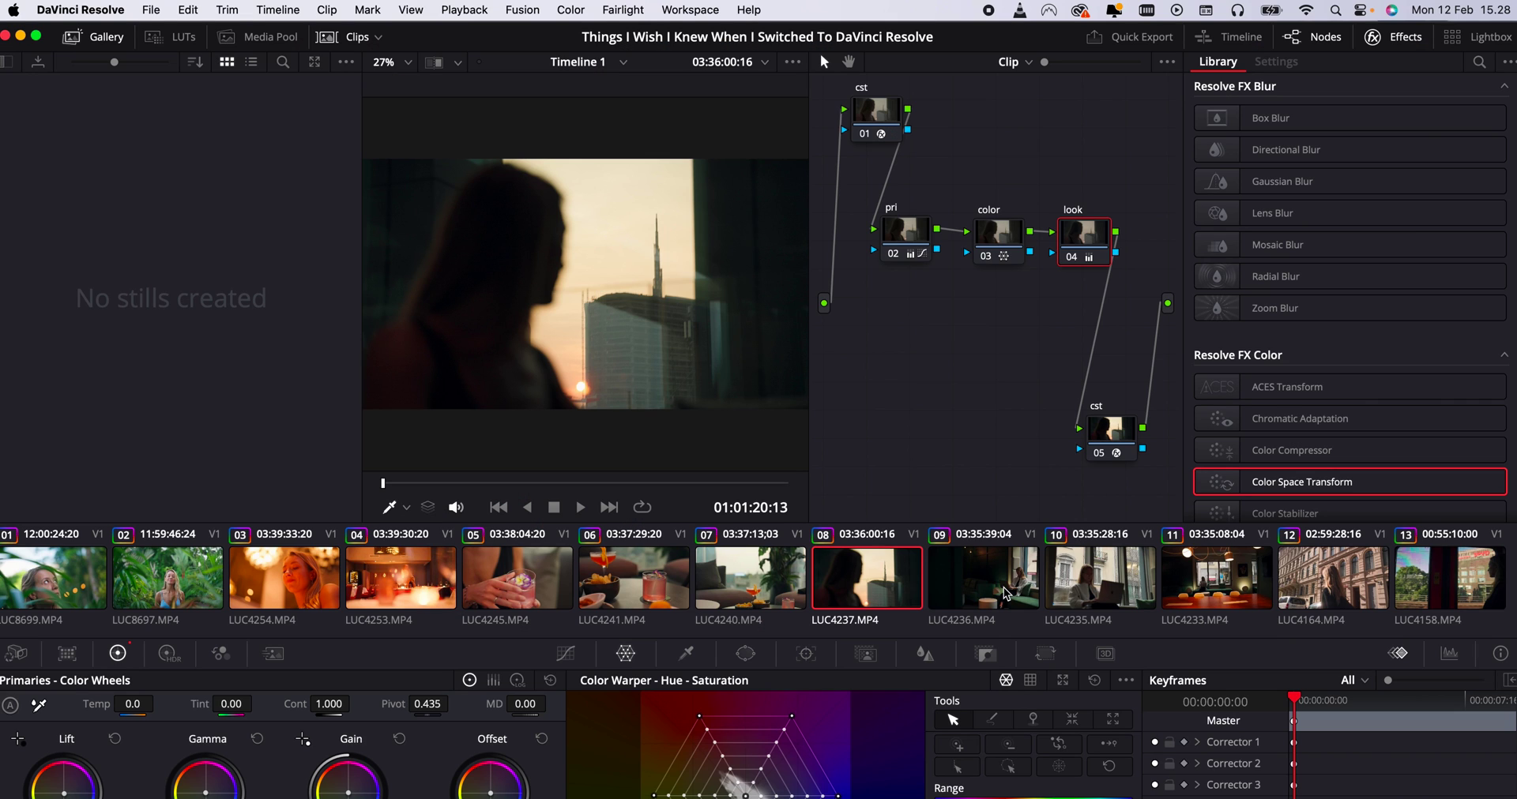
{"action": "left_click", "coordinate": [1489, 36]}
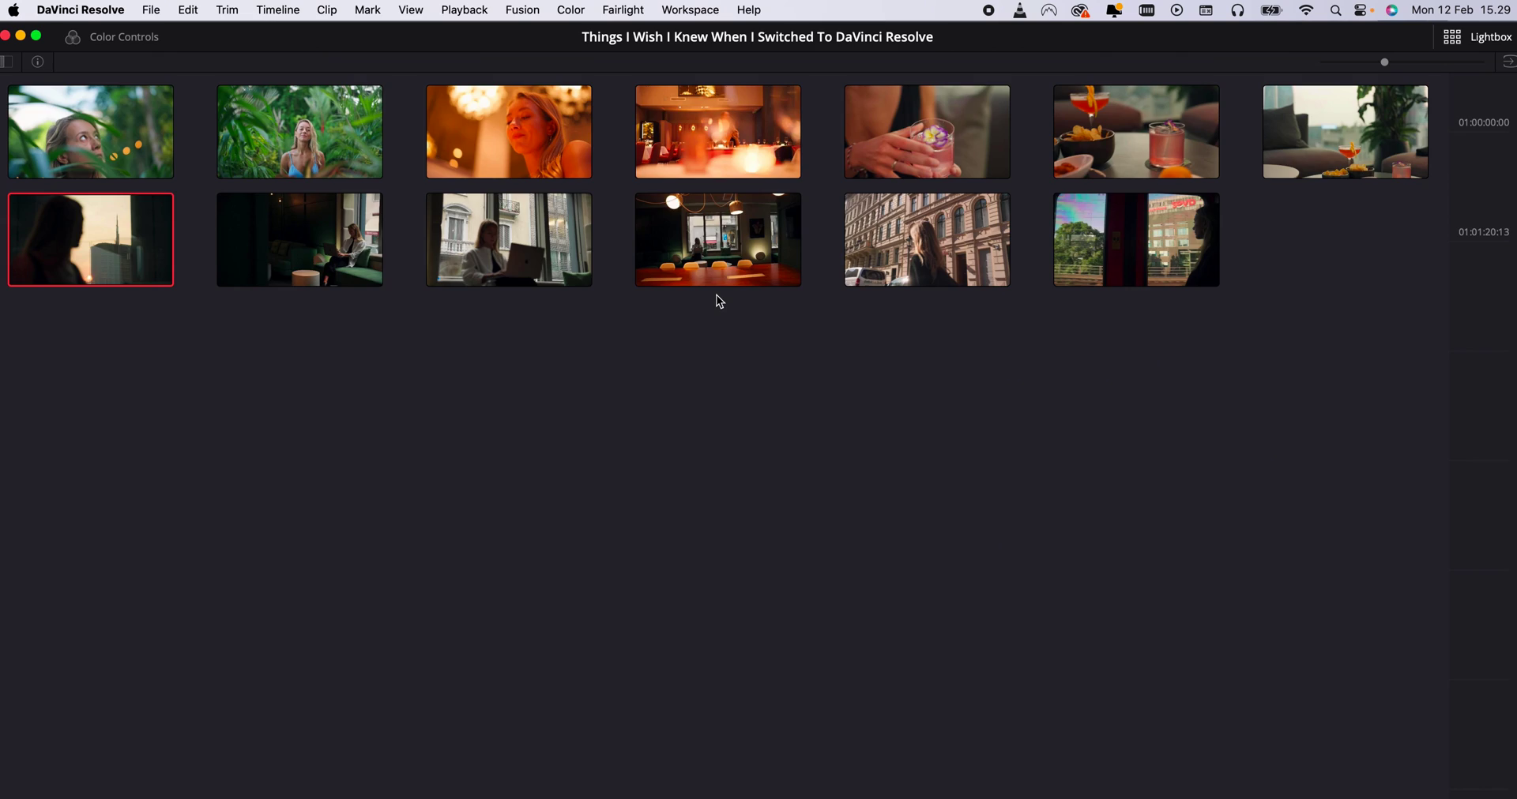
{"action": "left_click", "coordinate": [734, 270]}
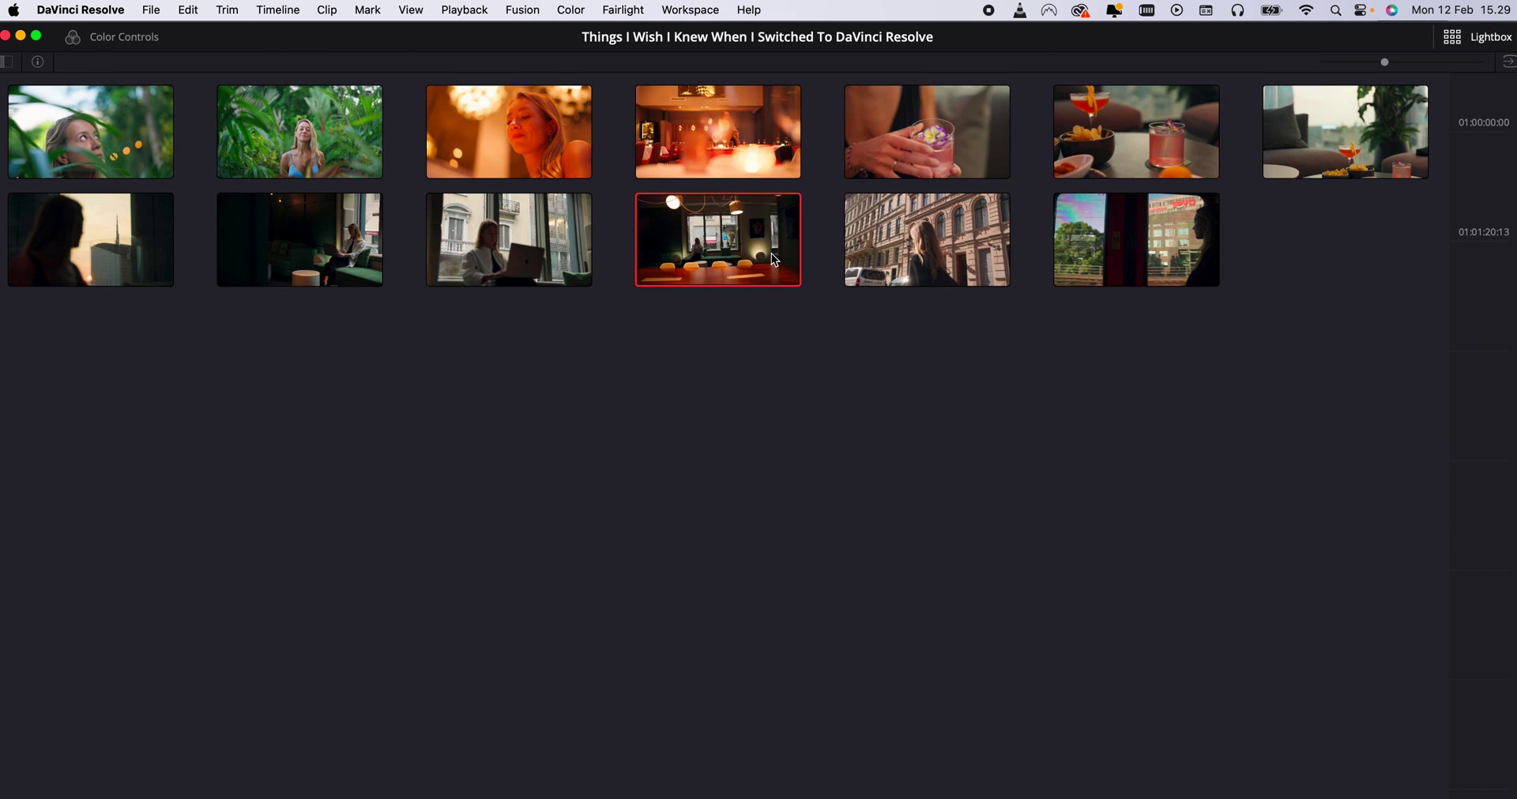
{"action": "left_click", "coordinate": [926, 132]}
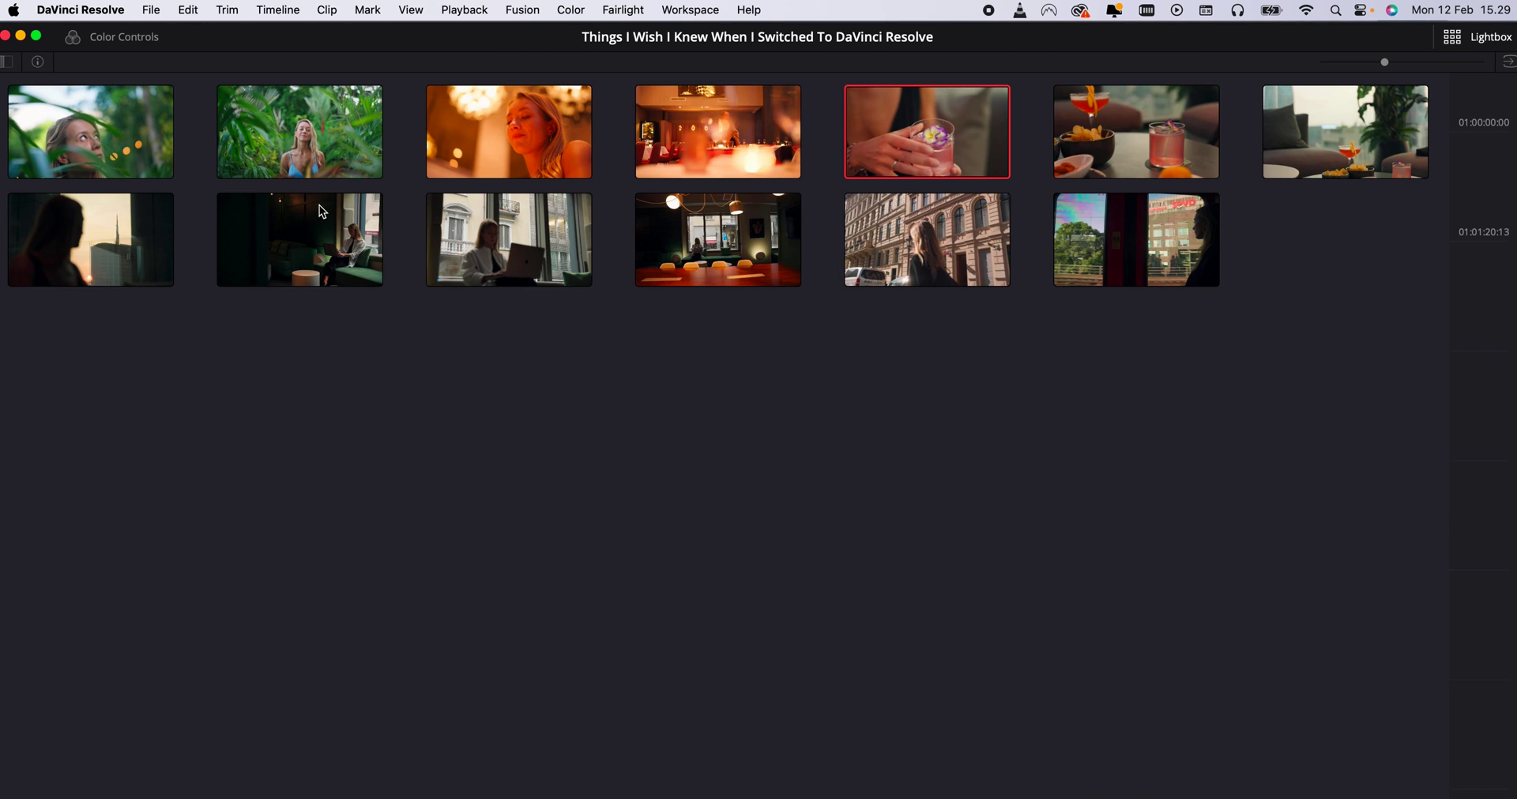
{"action": "left_click", "coordinate": [1209, 154]}
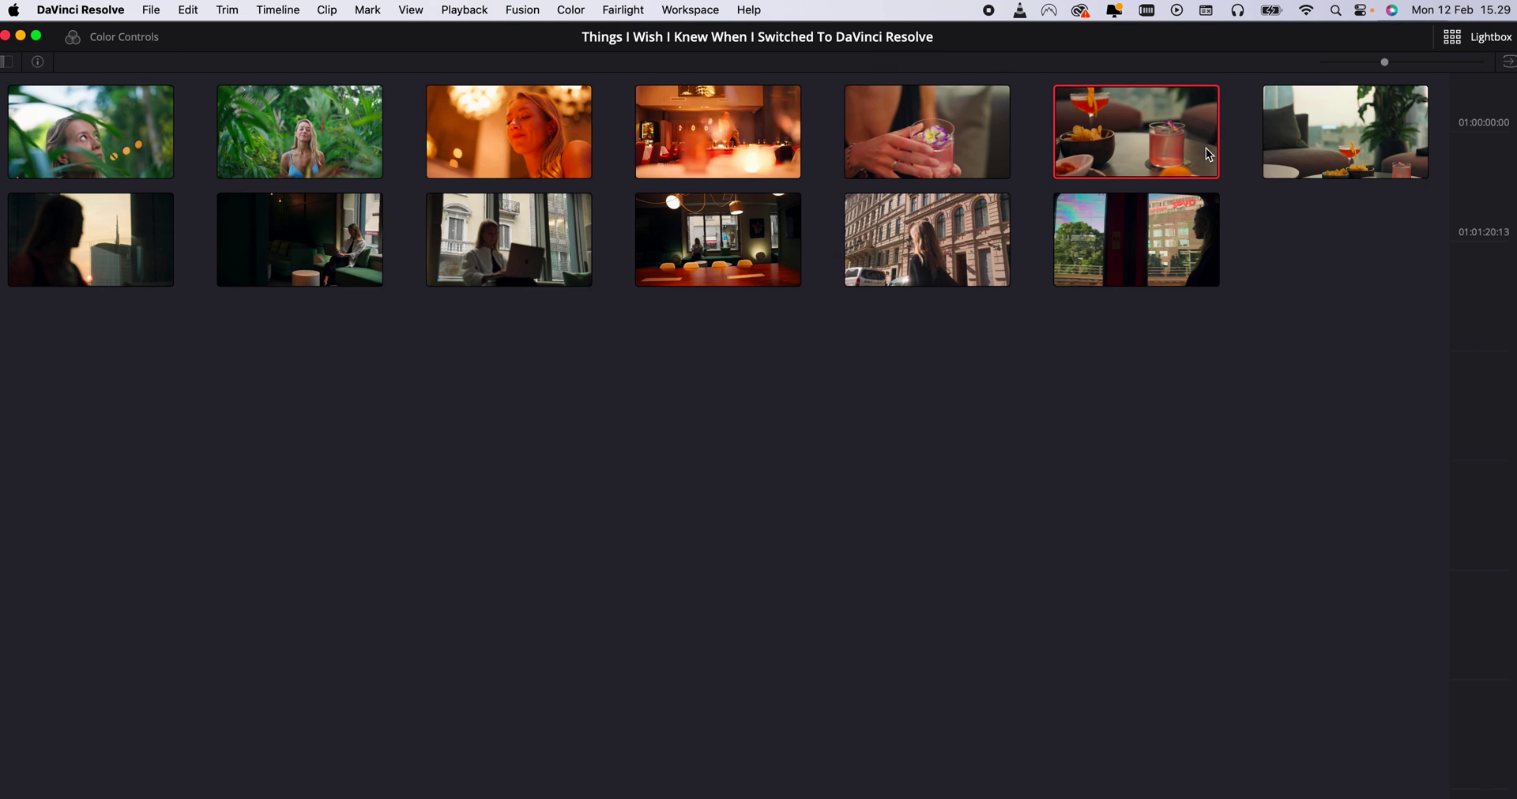
{"action": "left_click", "coordinate": [1365, 124]}
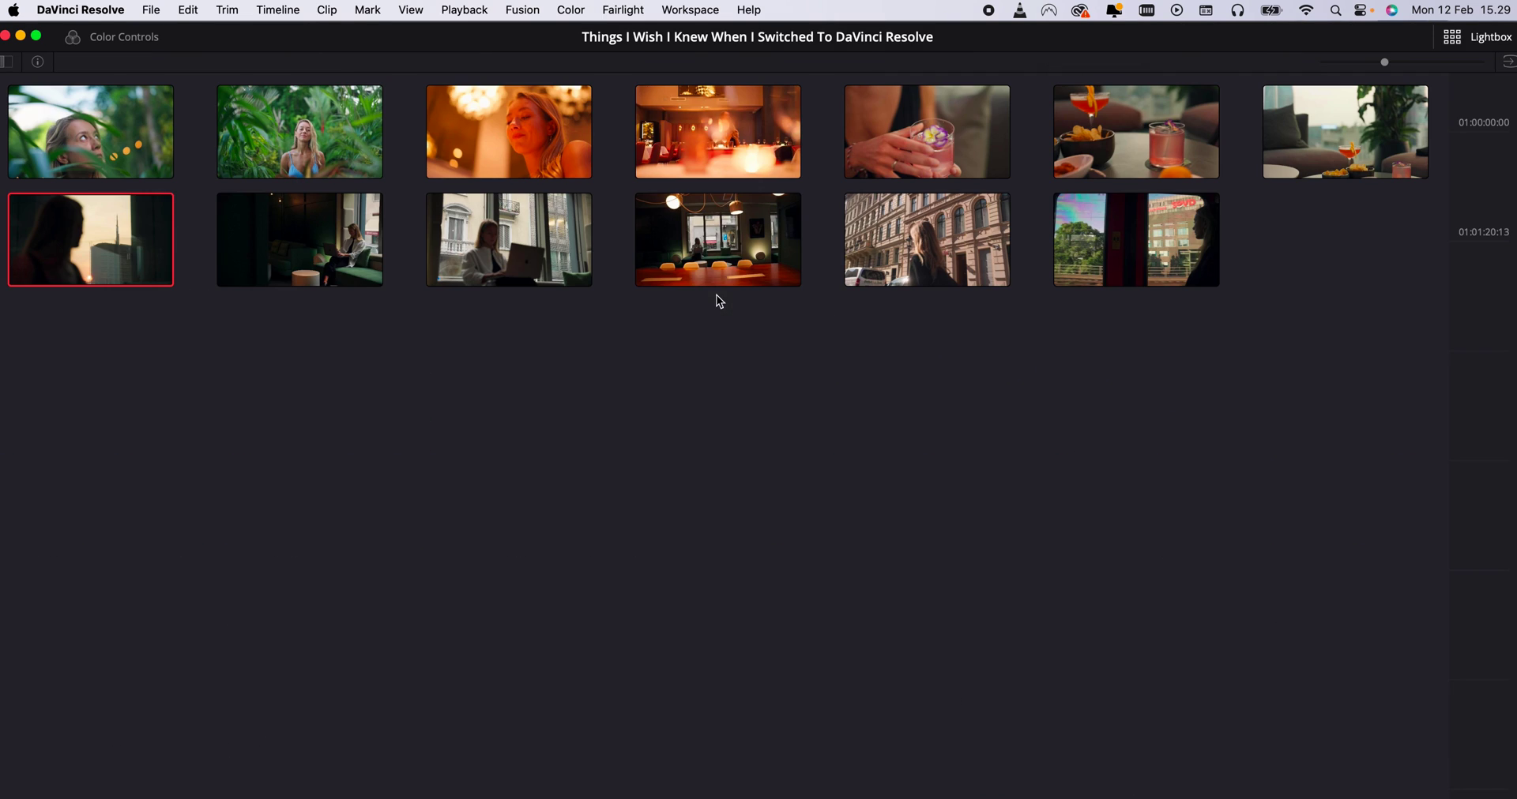
{"action": "left_click", "coordinate": [733, 264]}
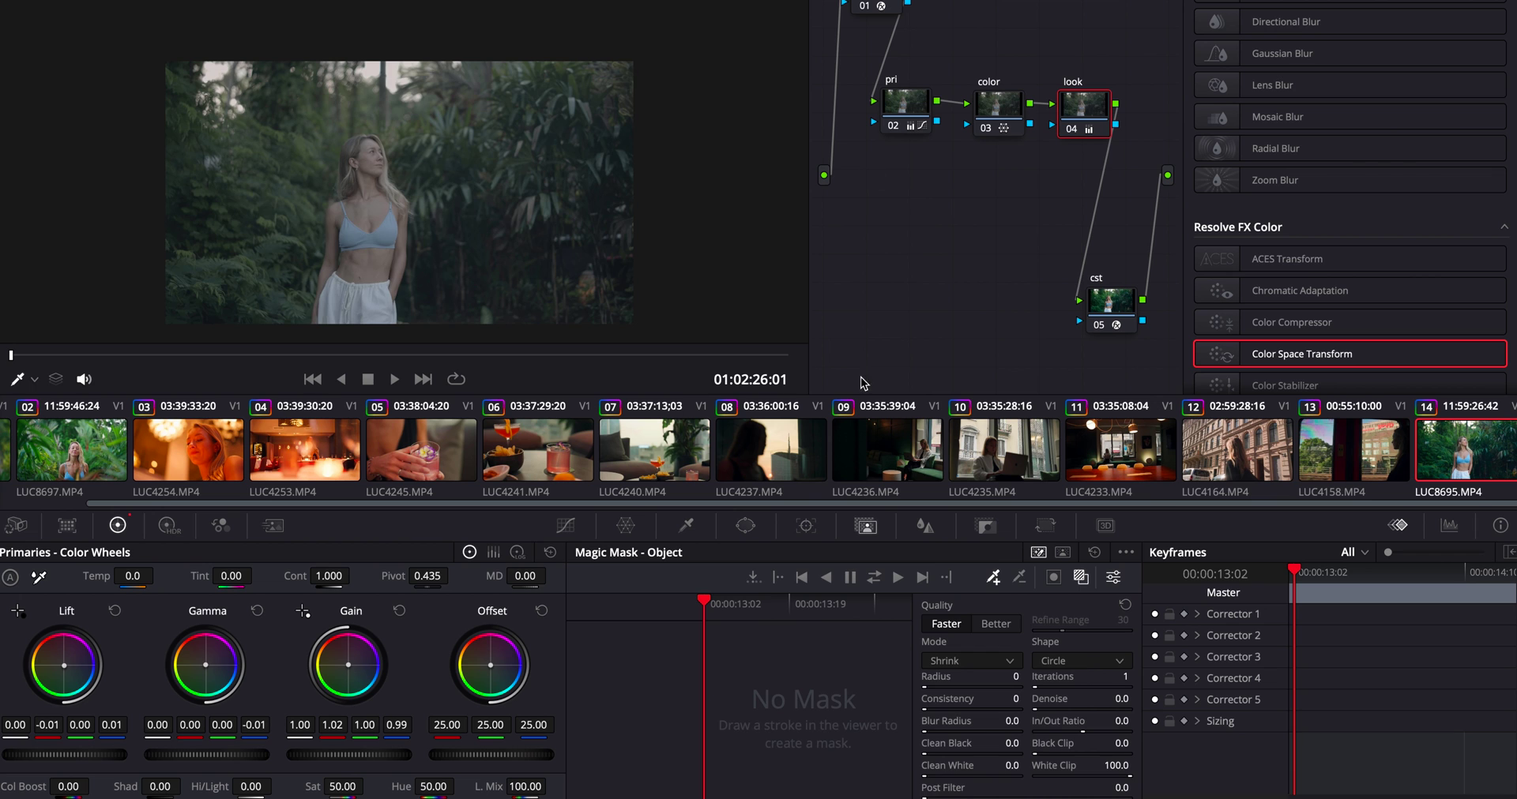
- Add a mask node, stroke the woman's top with Magic Mask, and track it through the clip
{"action": "key", "text": "ctrl+z"}
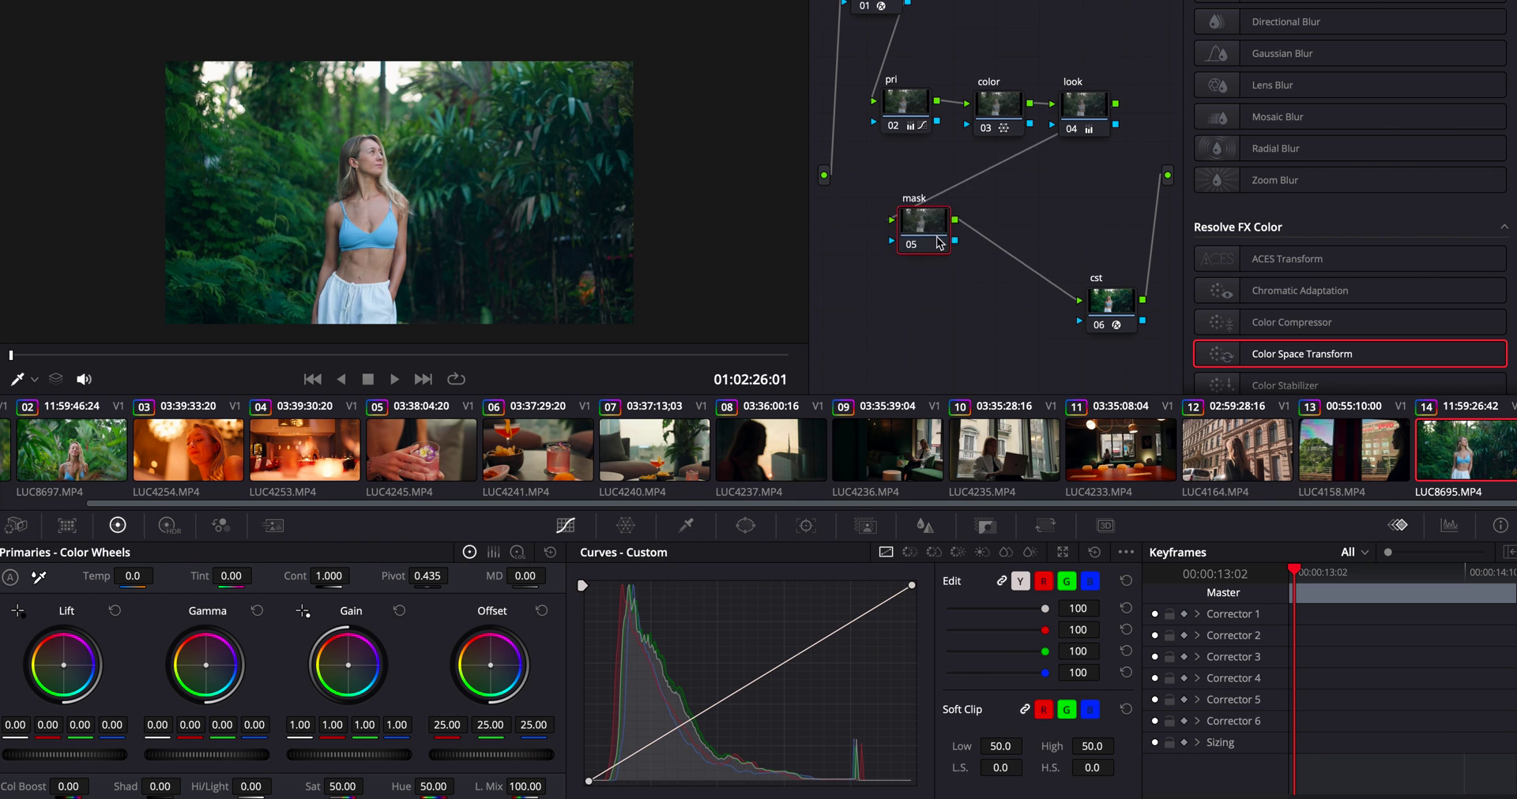
{"action": "left_click_drag", "start_coordinate": [940, 243], "coordinate": [951, 251]}
{"action": "left_click", "coordinate": [1058, 576]}
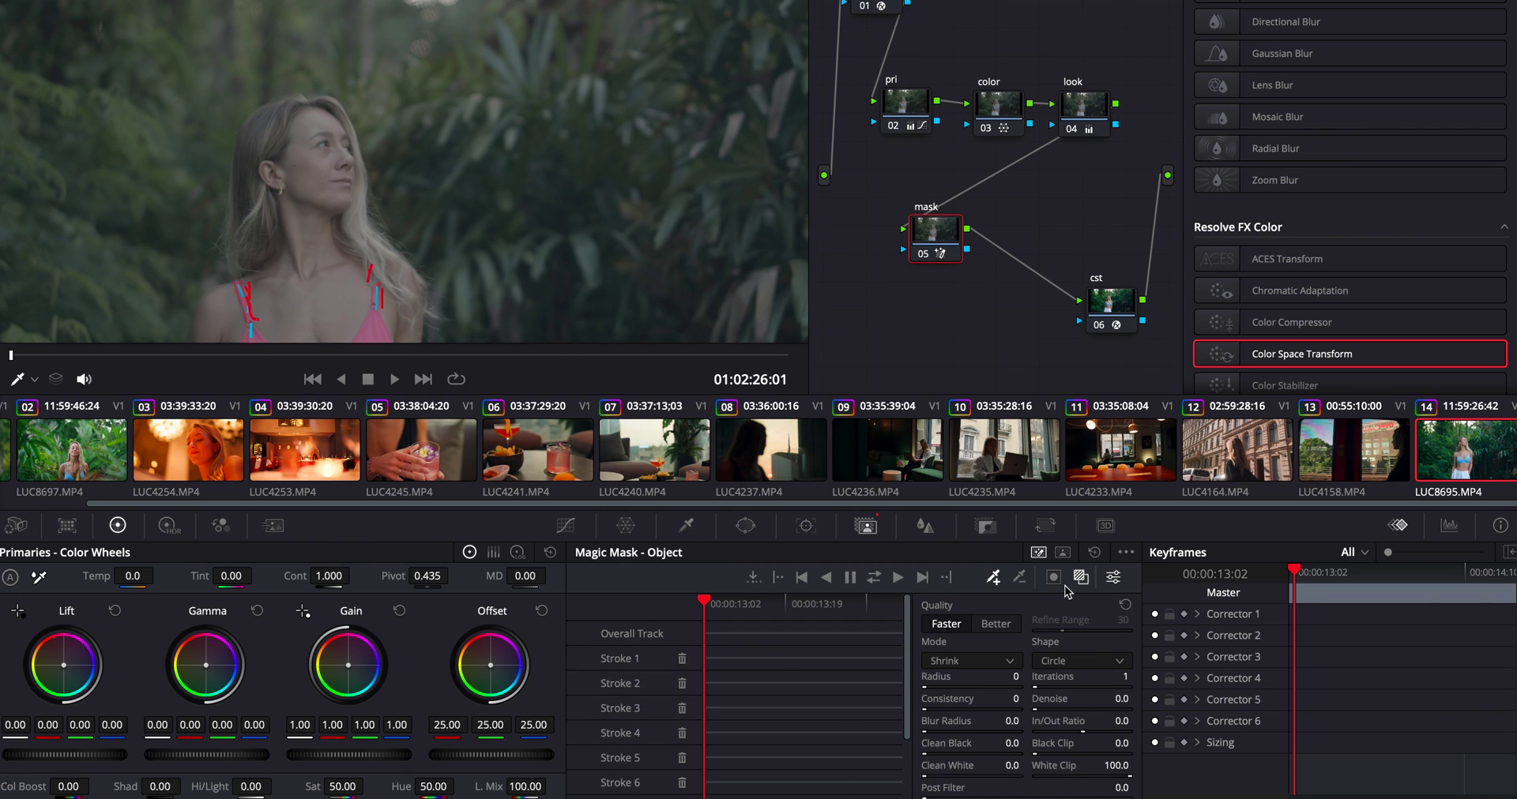
{"action": "key", "text": "shift+z"}
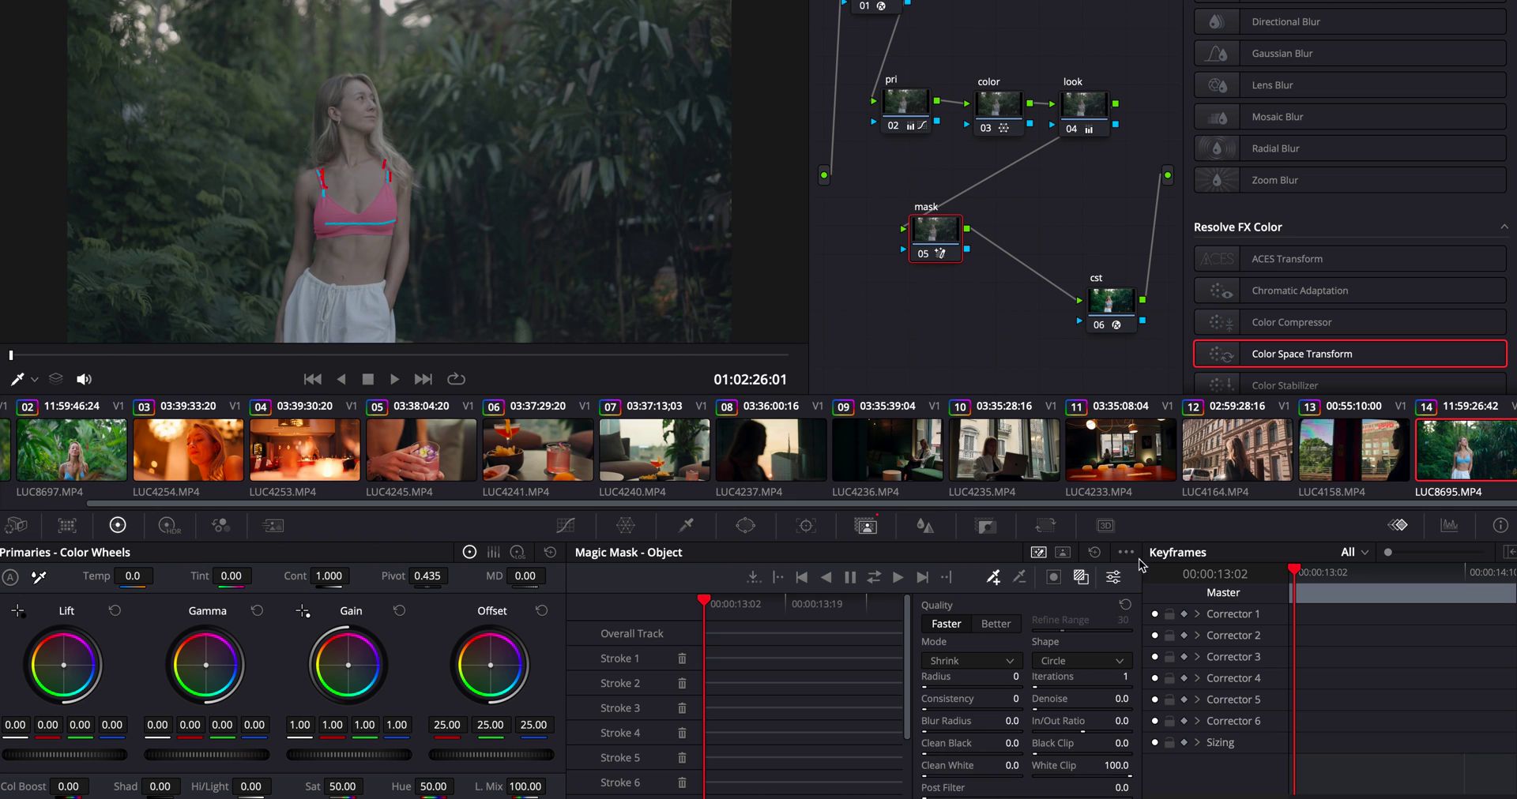
{"action": "left_click", "coordinate": [877, 583]}
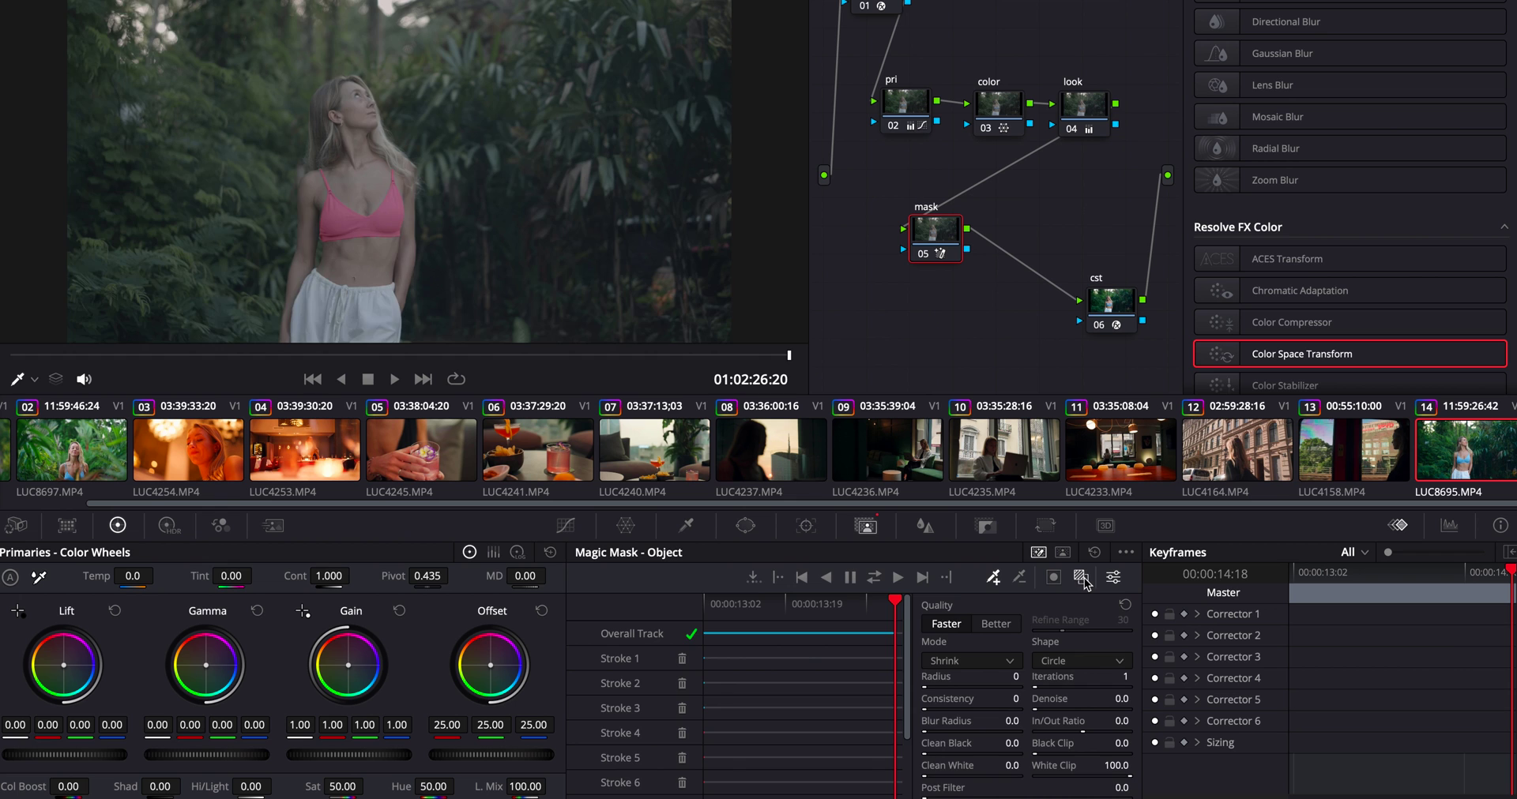
{"action": "left_click", "coordinate": [566, 525]}
- Discard a curve test and recolour the top to turquoise (hue 0.45, saturation 0.62) in Color Warper
{"action": "left_click_drag", "start_coordinate": [751, 688], "coordinate": [905, 744]}
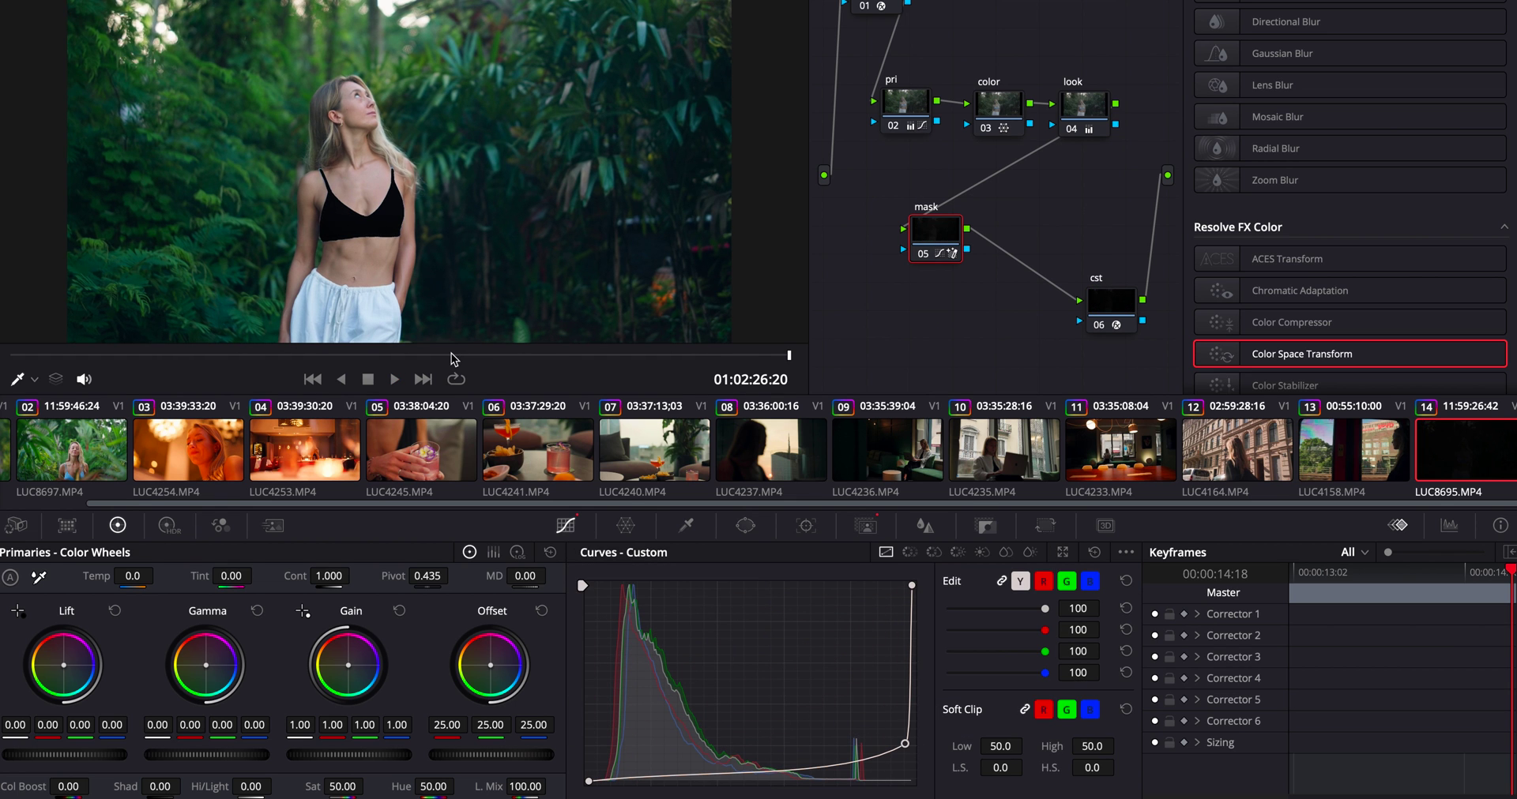
{"action": "right_click", "coordinate": [904, 743]}
{"action": "left_click", "coordinate": [626, 525]}
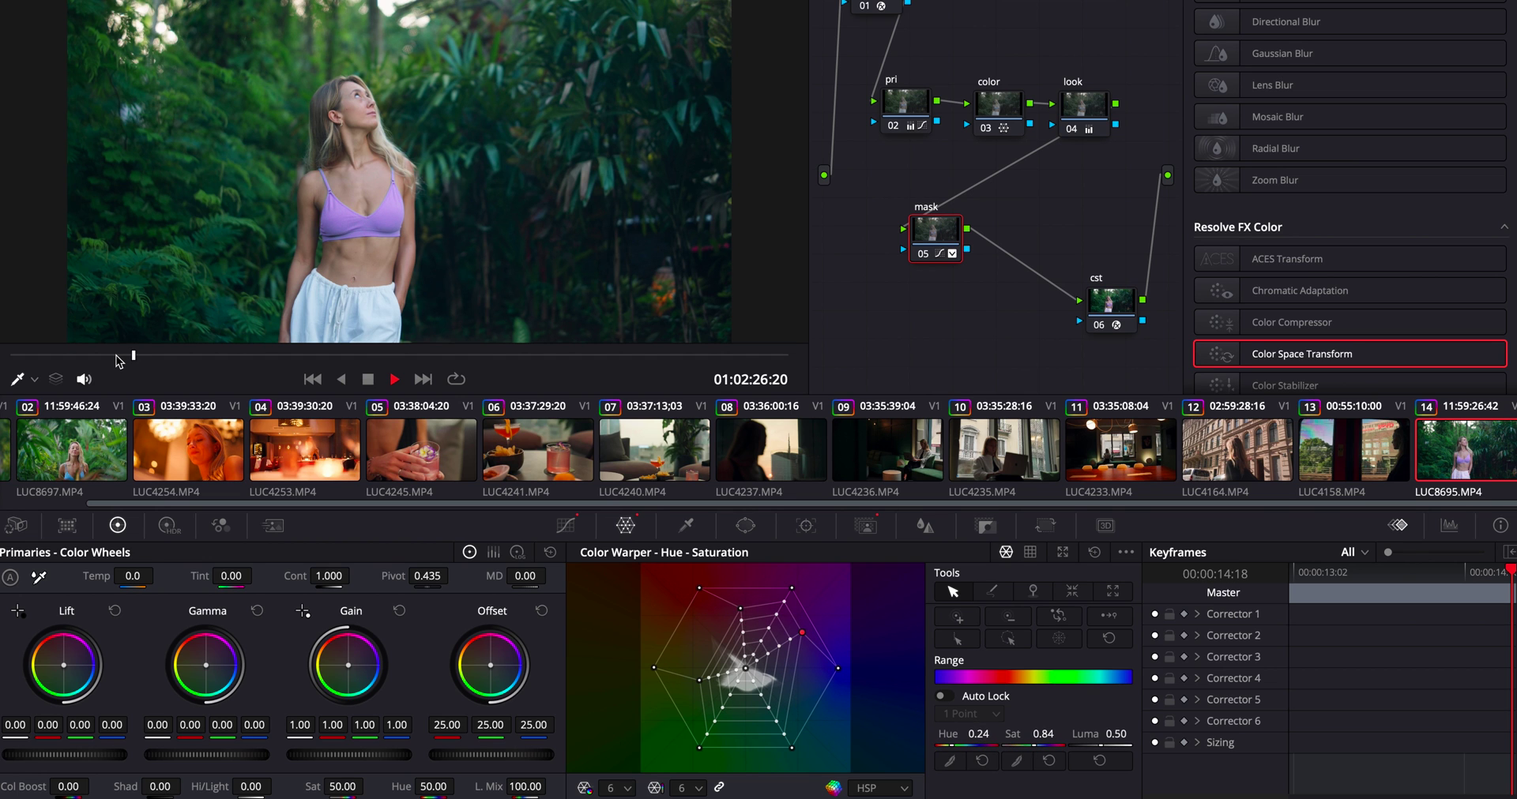
{"action": "left_click_drag", "start_coordinate": [802, 633], "coordinate": [803, 641]}
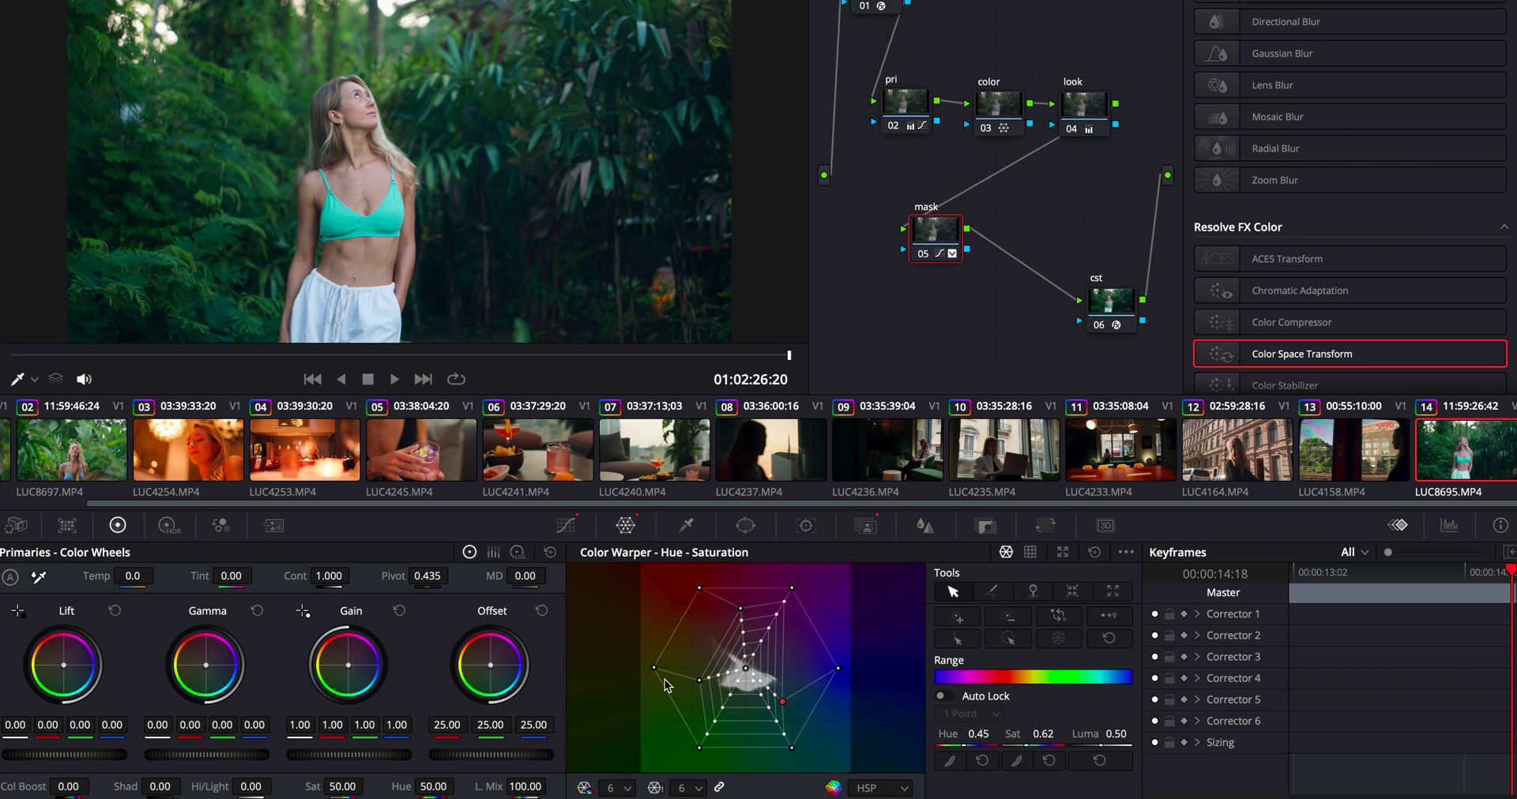
{"action": "key", "text": "shift+4"}
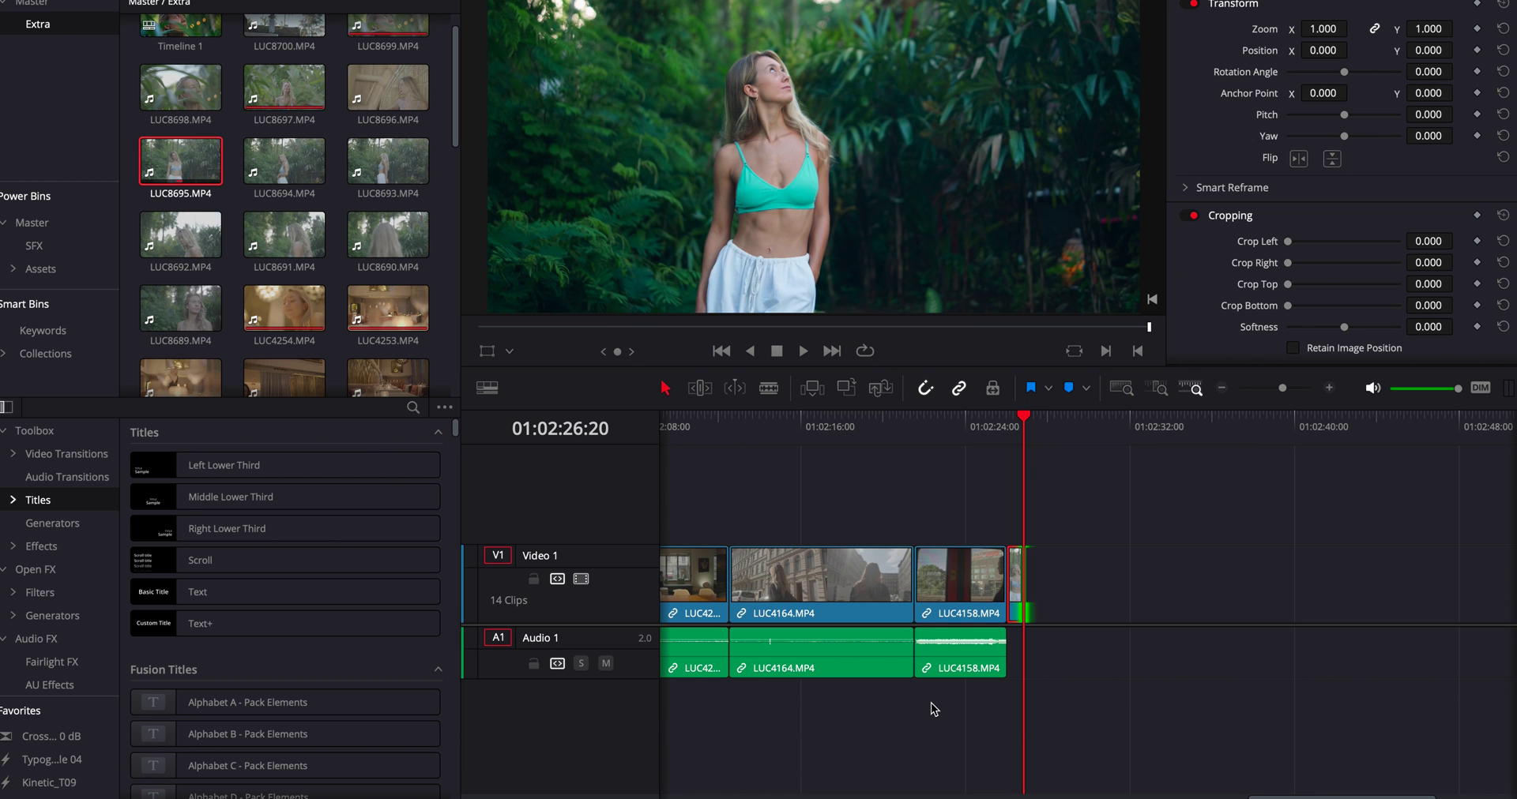